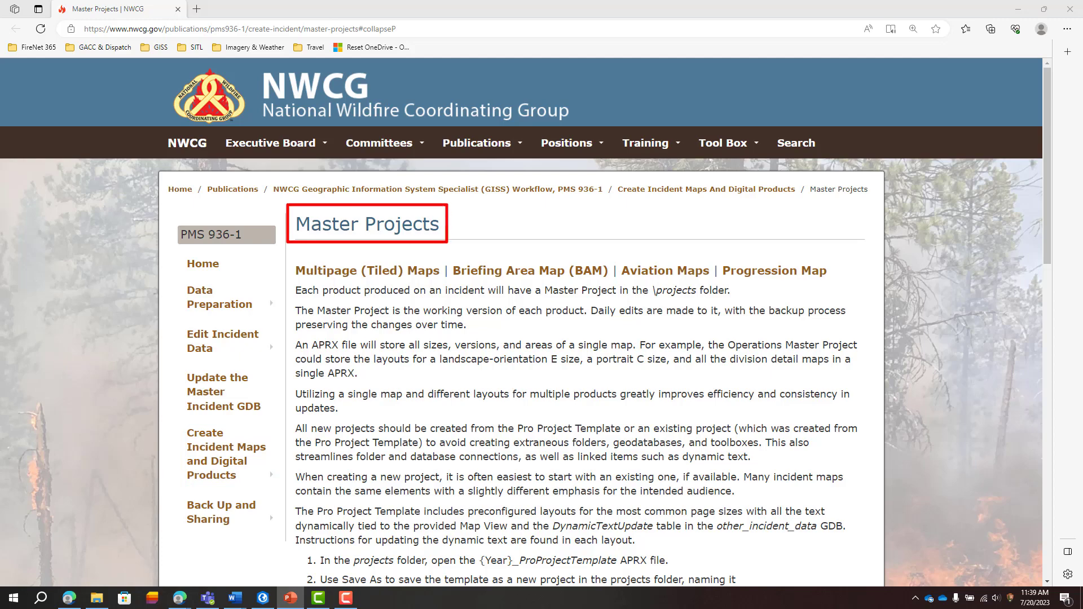
- Scroll down the NWCG Master Projects page to the expanded Progression Map section
{"action": "scroll", "coordinate": [524, 321], "scroll_direction": "down", "scroll_amount": 12}
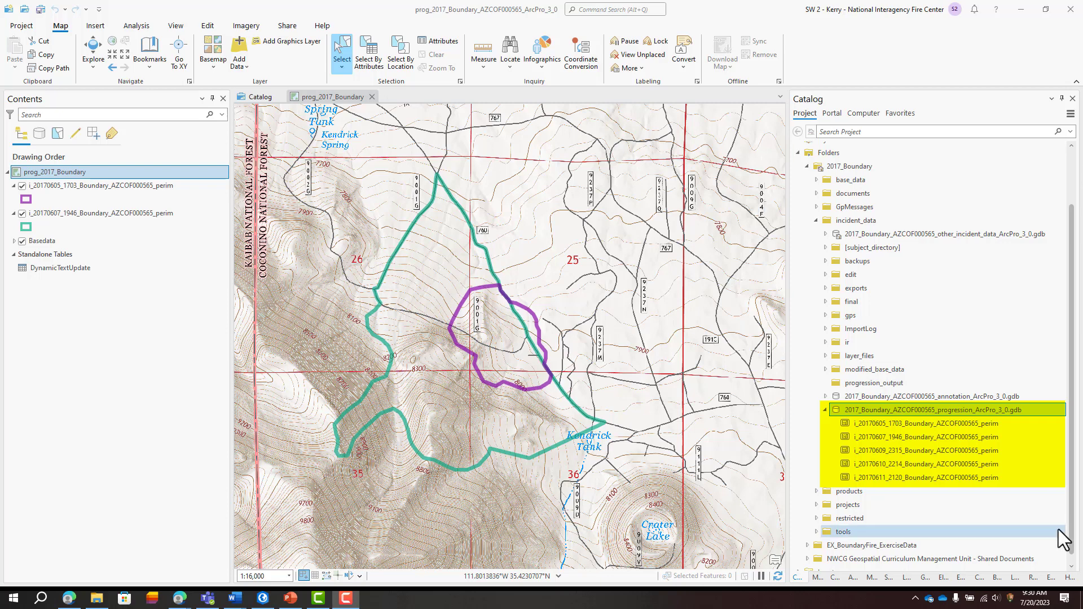
{"action": "right_click", "coordinate": [947, 424]}
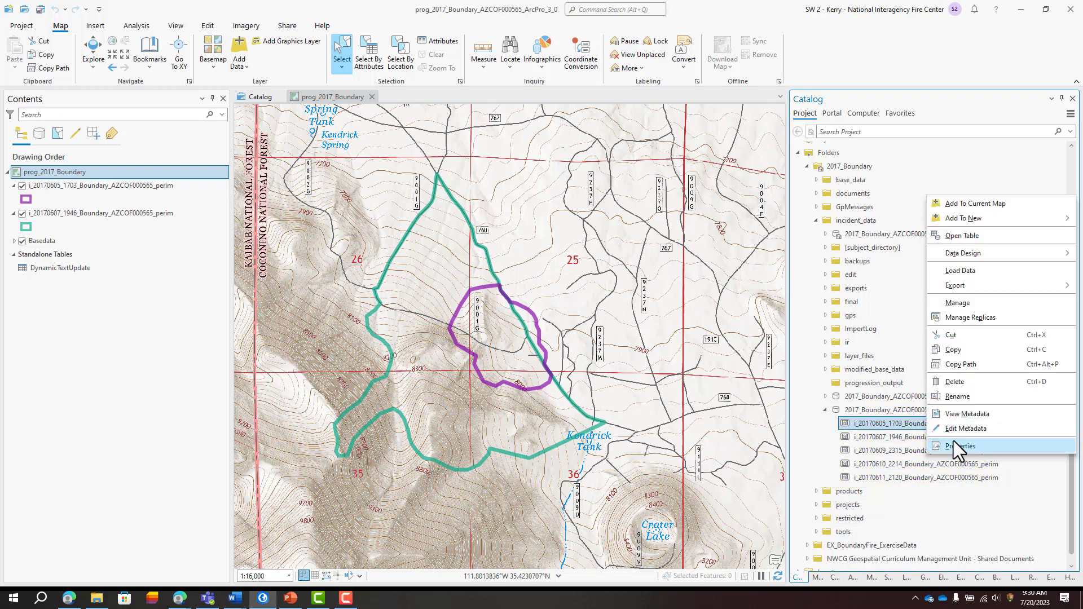
{"action": "left_click", "coordinate": [953, 442]}
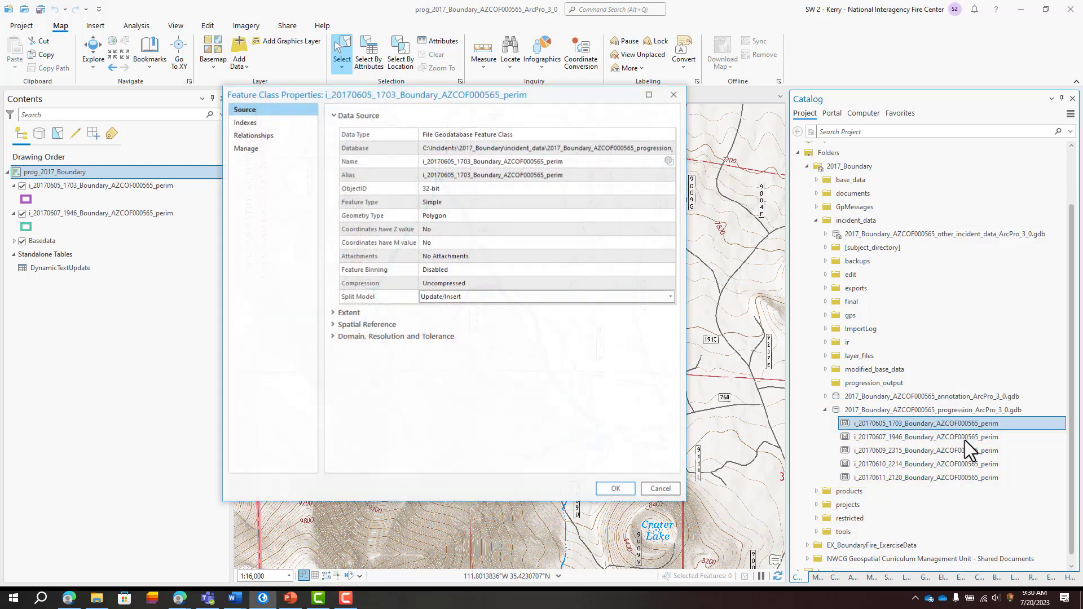
{"action": "left_click", "coordinate": [343, 321]}
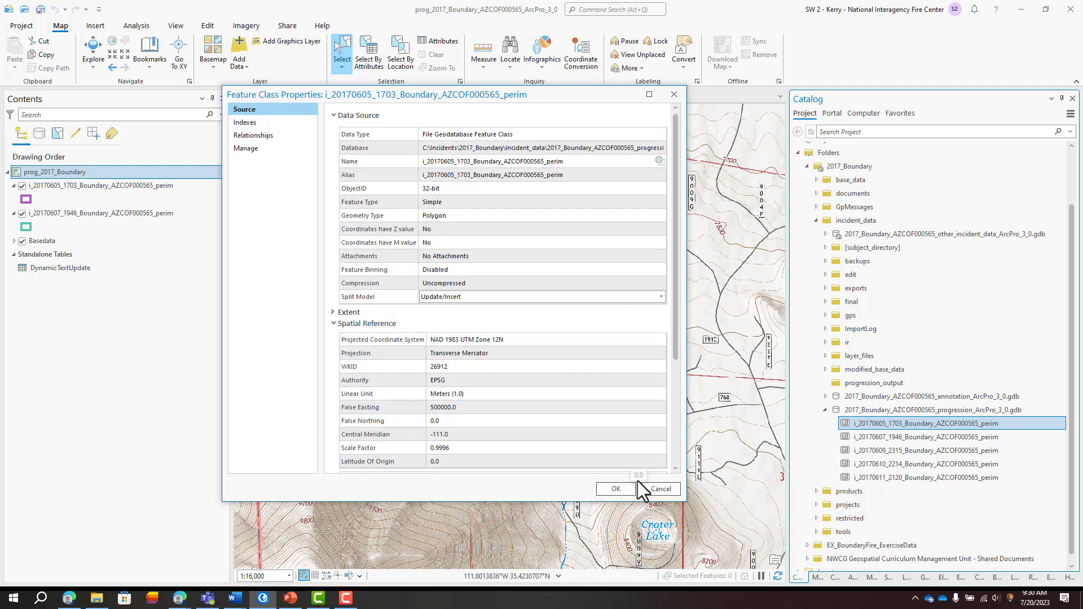
{"action": "left_click", "coordinate": [659, 489]}
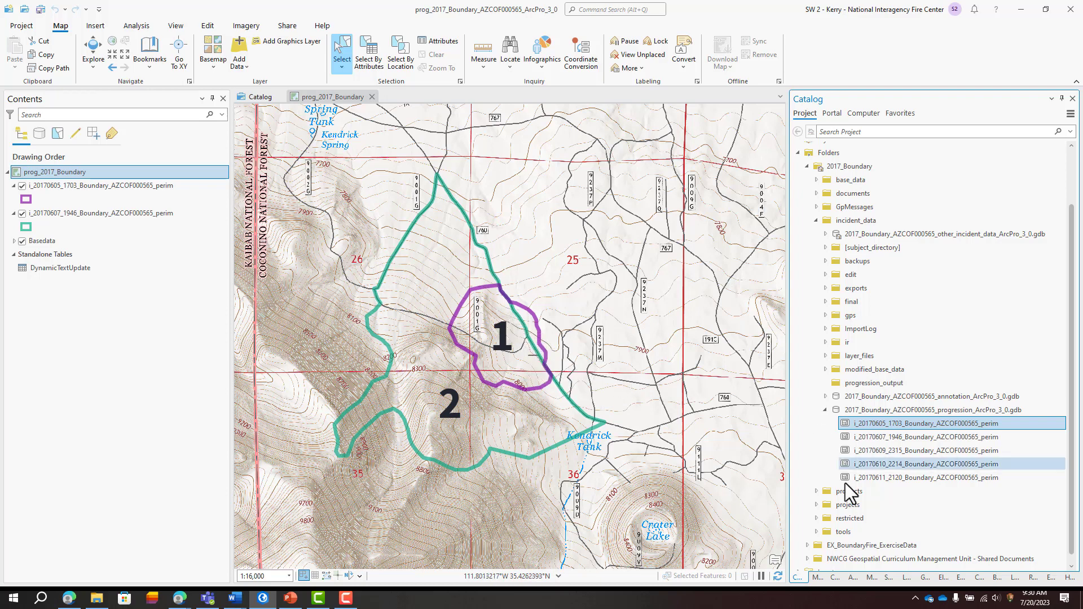
- Set up Clip with the 20170605_1703 perimeter as input and 20170607_1946 as clip features
{"action": "left_click", "coordinate": [924, 577]}
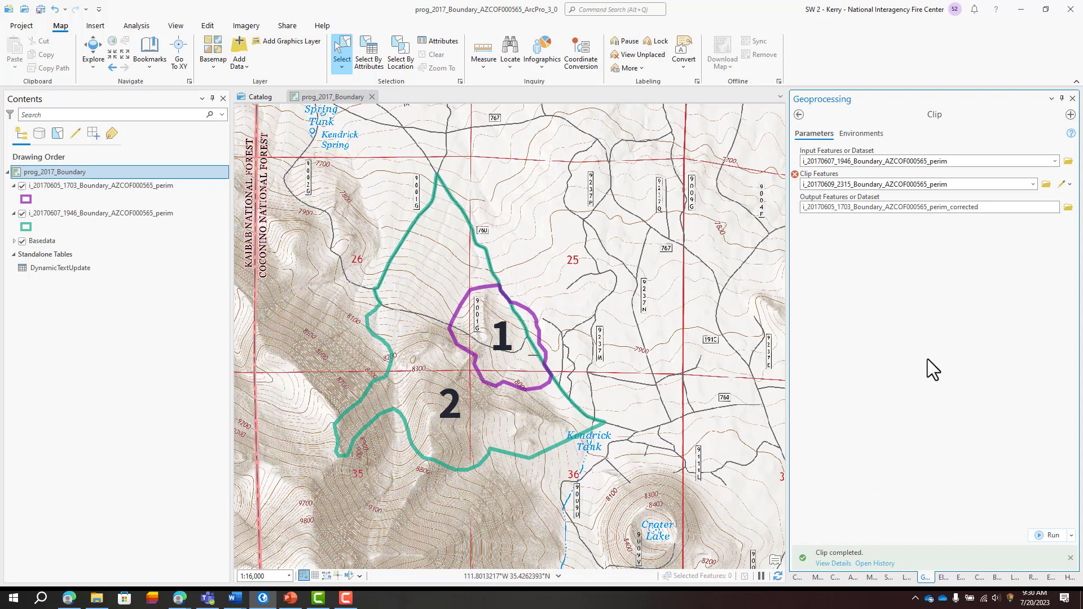
{"action": "left_click", "coordinate": [798, 114]}
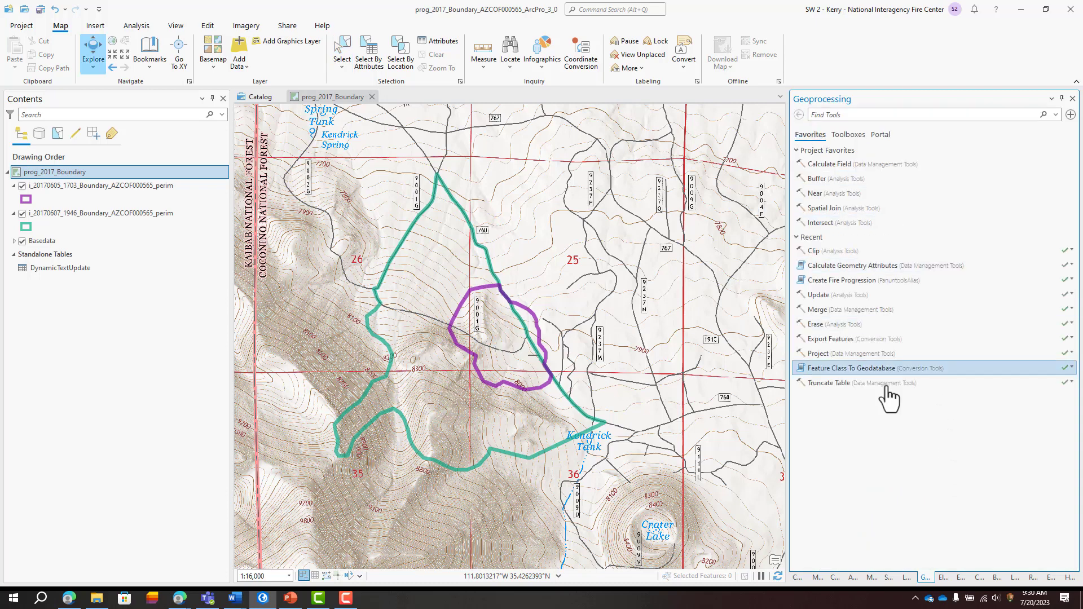
{"action": "left_click", "coordinate": [896, 117]}
{"action": "type", "text": "clip"}
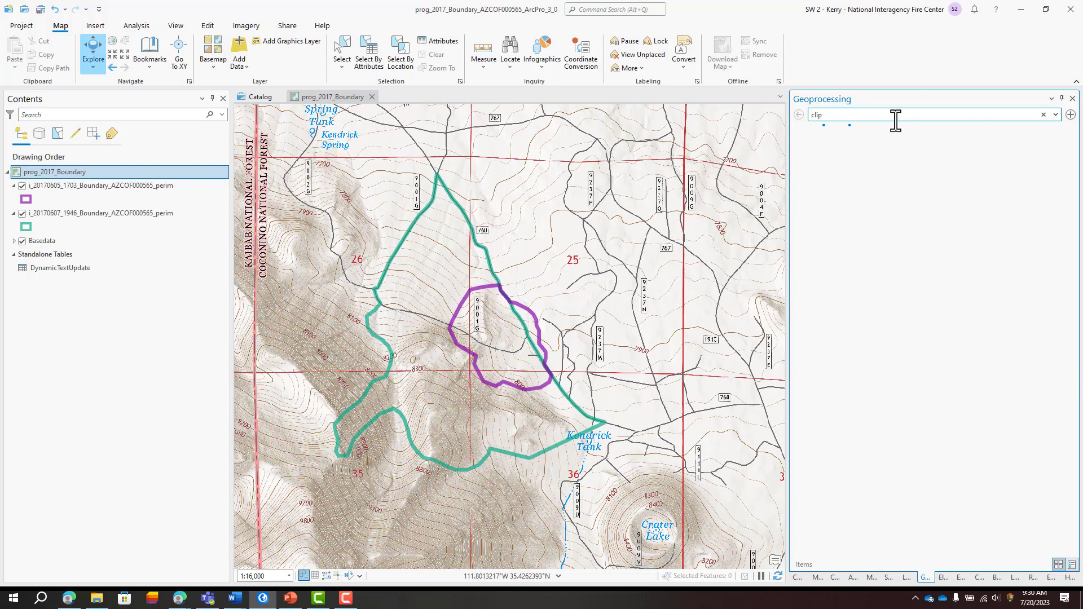
{"action": "left_click", "coordinate": [956, 161]}
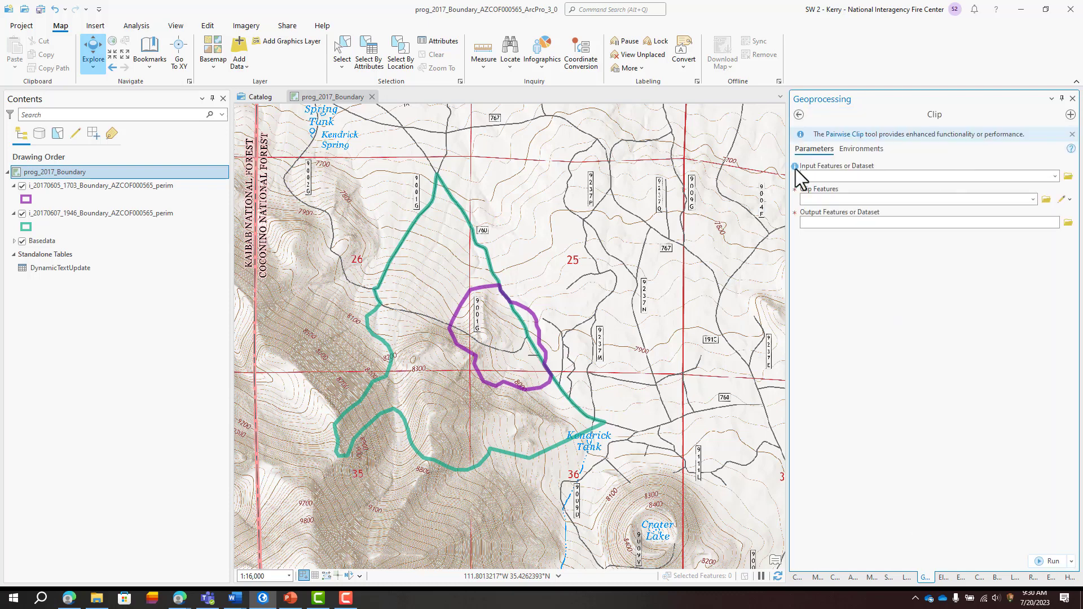
{"action": "left_click", "coordinate": [107, 187]}
{"action": "left_click_drag", "start_coordinate": [107, 194], "coordinate": [838, 179]}
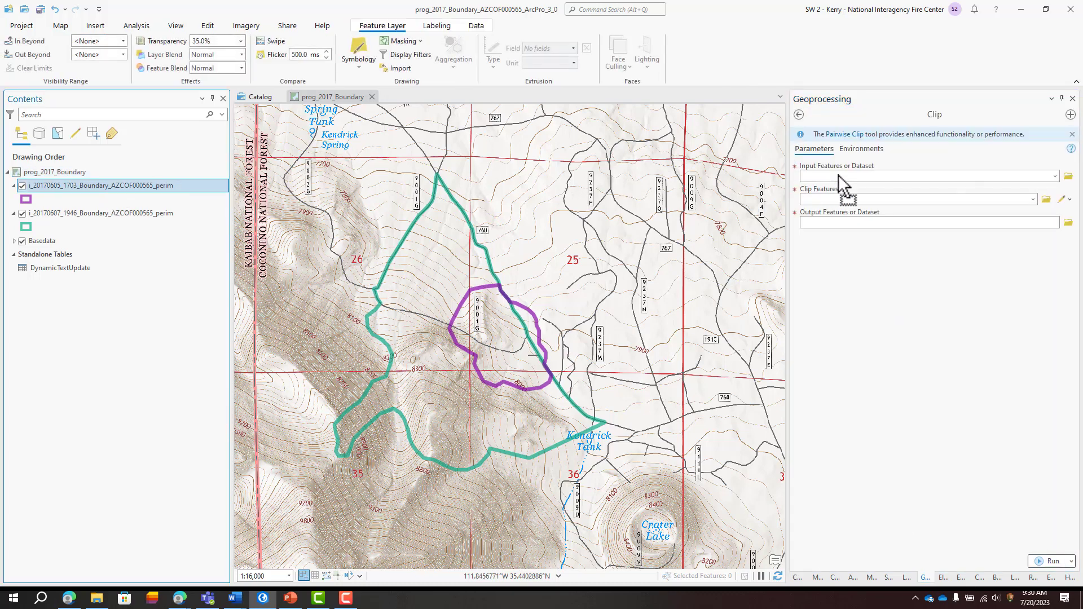
{"action": "left_click_drag", "start_coordinate": [141, 220], "coordinate": [880, 201]}
- Name the output with a '_corrected' suffix, run the clip, and hide the original perimeter layer
{"action": "left_click", "coordinate": [1068, 222]}
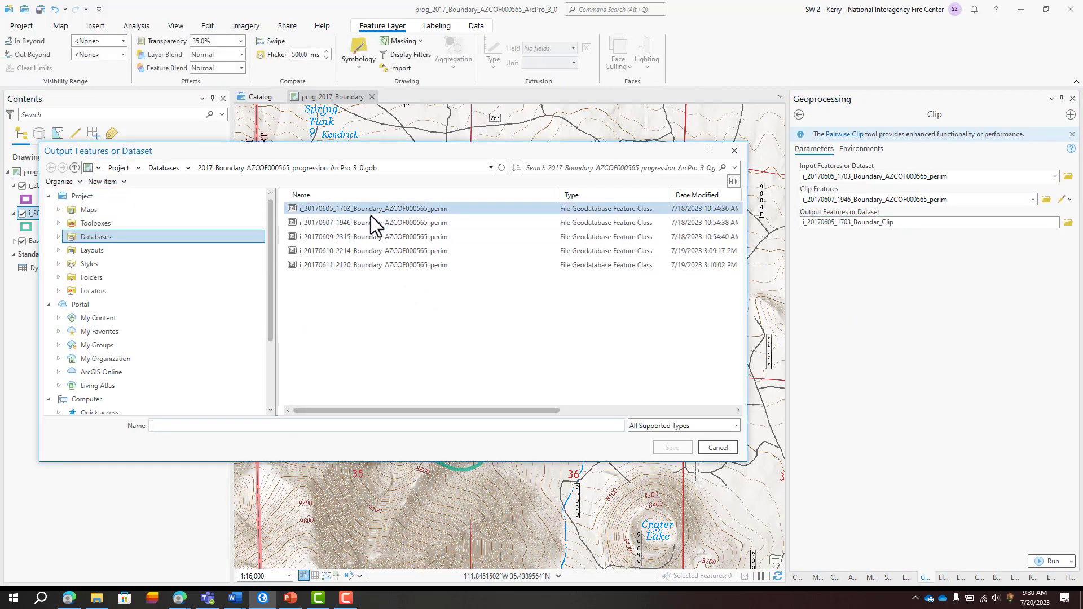
{"action": "left_click", "coordinate": [370, 210]}
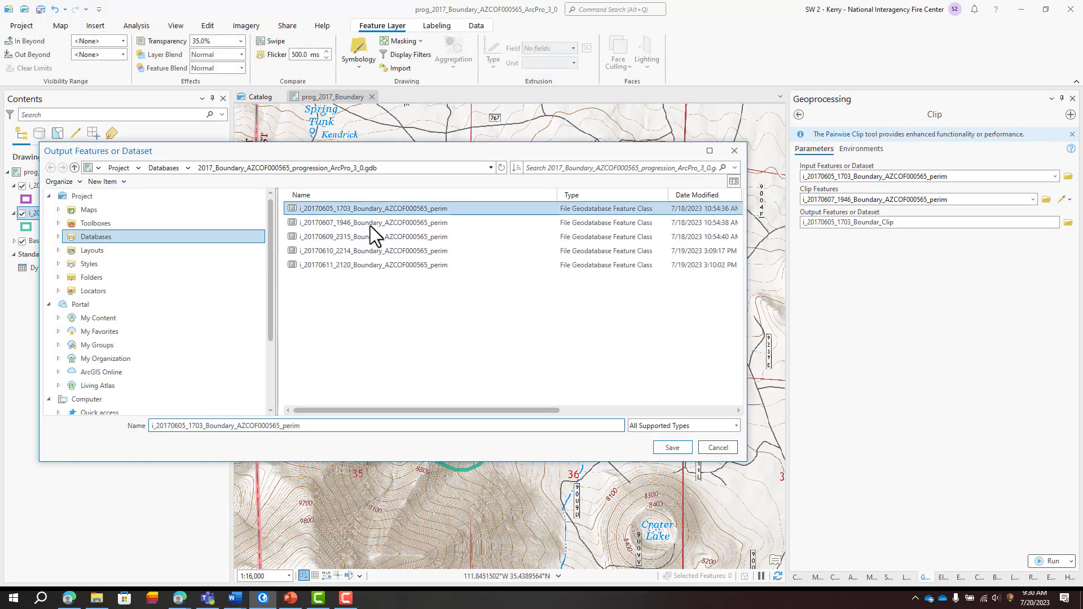
{"action": "left_click", "coordinate": [368, 428]}
{"action": "type", "text": "_corrected"}
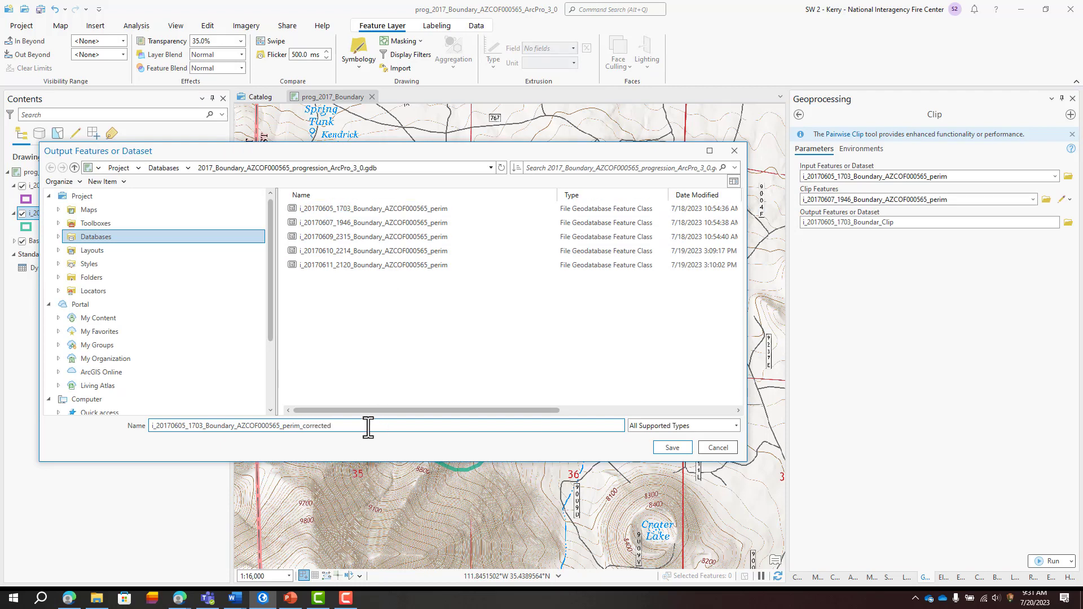
{"action": "left_click", "coordinate": [670, 448]}
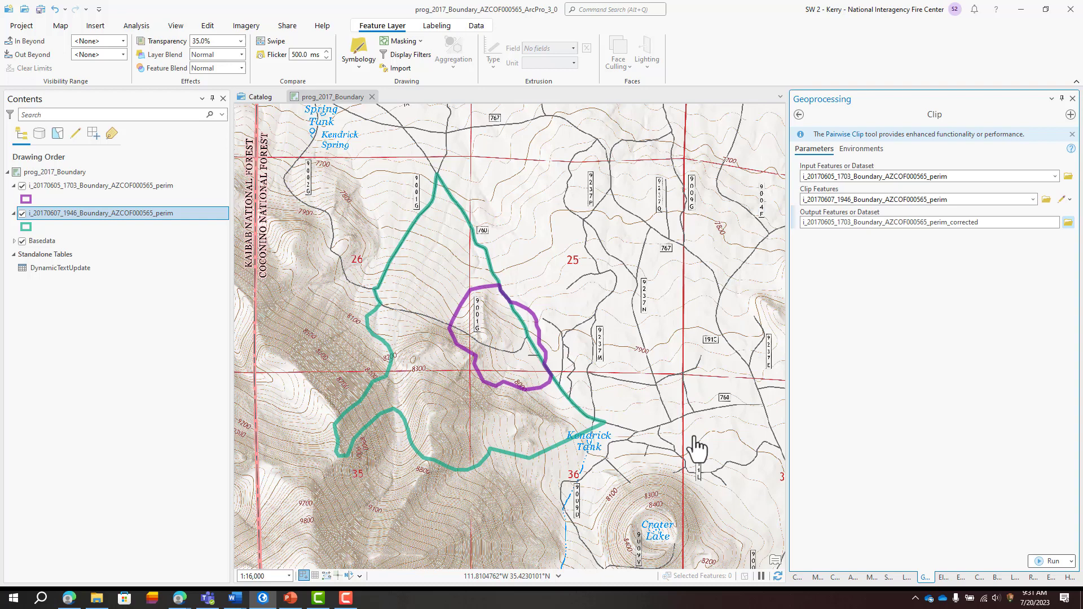
{"action": "left_click", "coordinate": [1047, 561]}
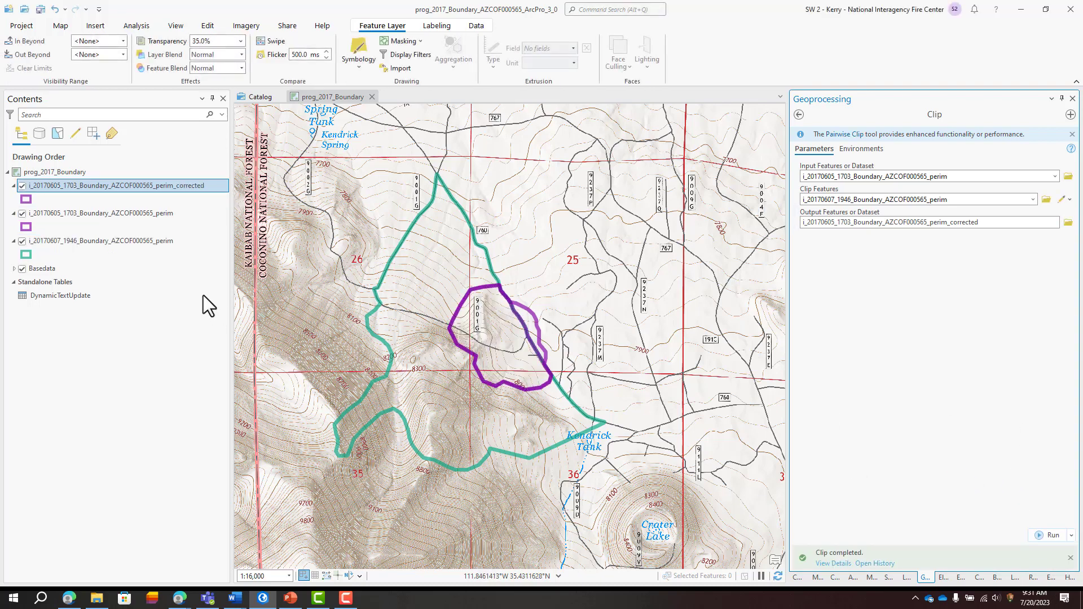
{"action": "left_click", "coordinate": [22, 213]}
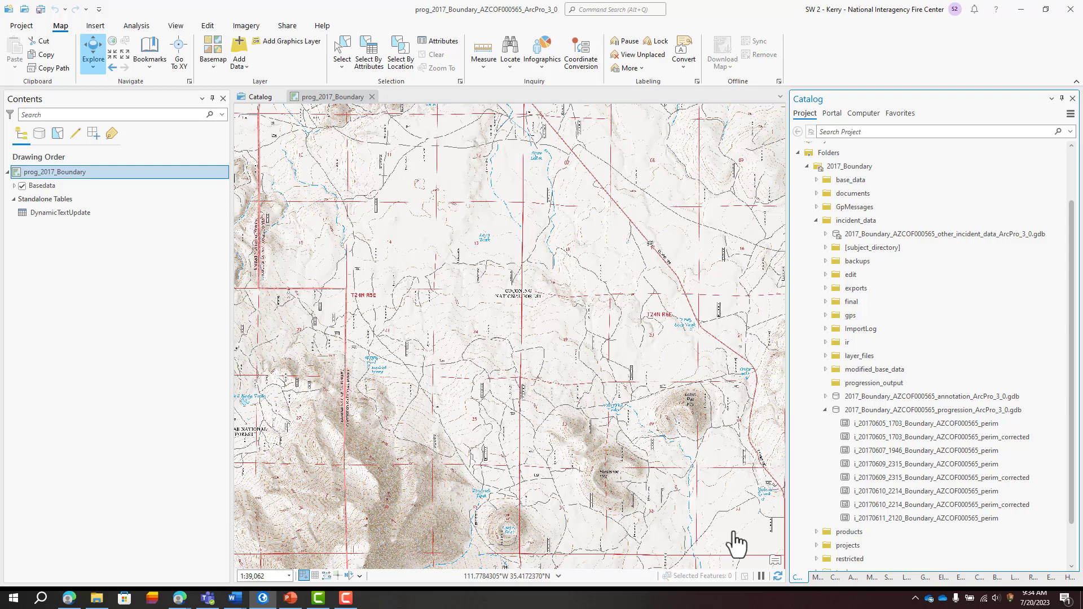
- Add the five daily perimeter feature classes from Catalog to the map
{"action": "left_click", "coordinate": [869, 438]}
{"action": "left_click", "coordinate": [874, 452], "text": "ctrl"}
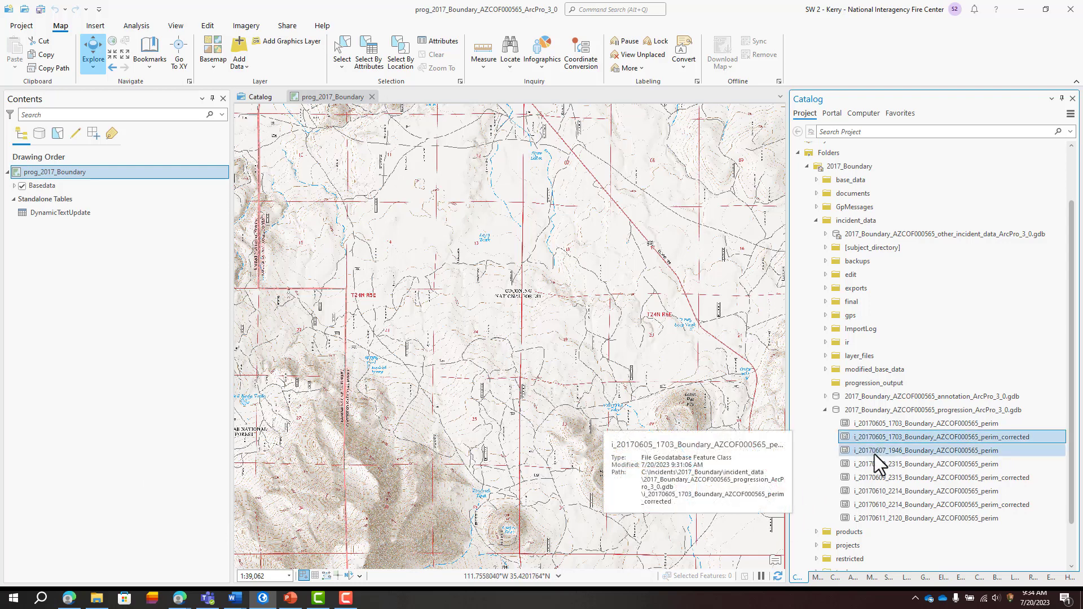
{"action": "left_click", "coordinate": [898, 477], "text": "ctrl"}
{"action": "left_click", "coordinate": [938, 501], "text": "ctrl"}
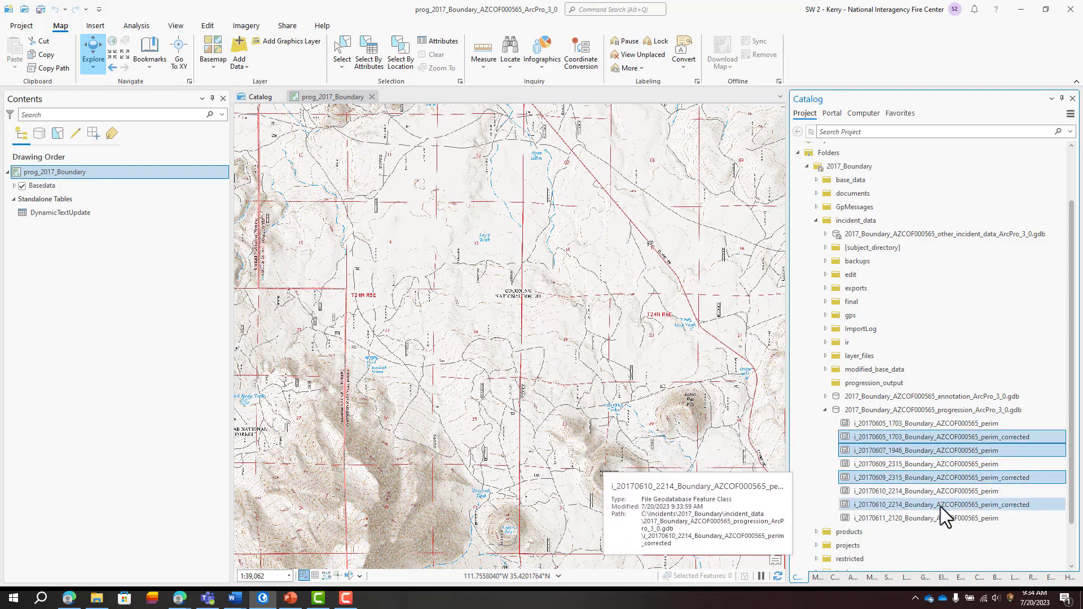
{"action": "left_click", "coordinate": [942, 517], "text": "ctrl"}
{"action": "left_click_drag", "start_coordinate": [945, 518], "coordinate": [68, 193]}
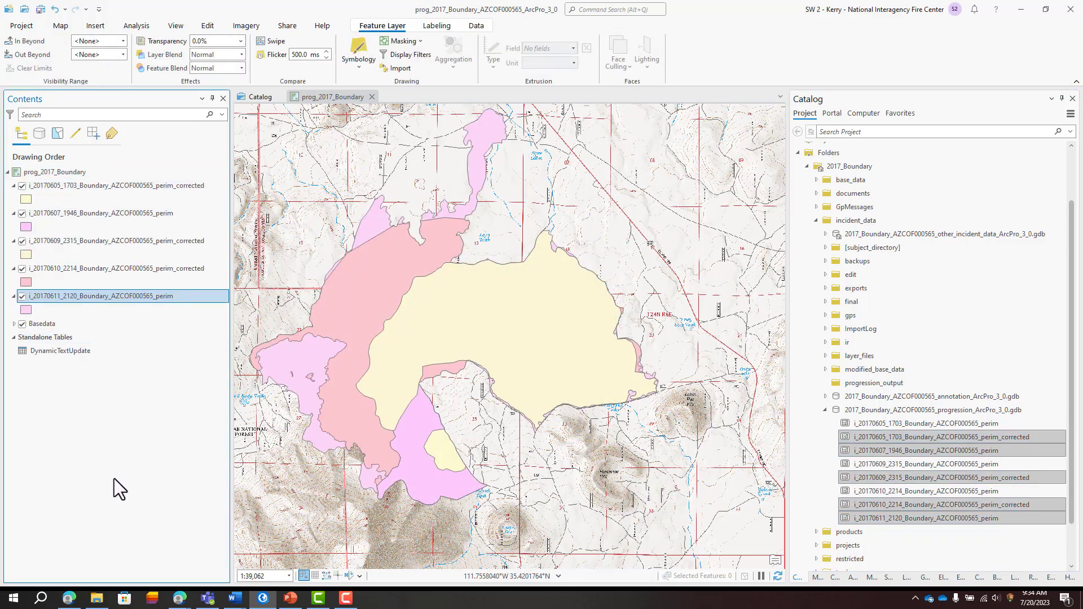
- Group the five perimeter layers and name the group 'Progression Polygons'
{"action": "left_click", "coordinate": [129, 185]}
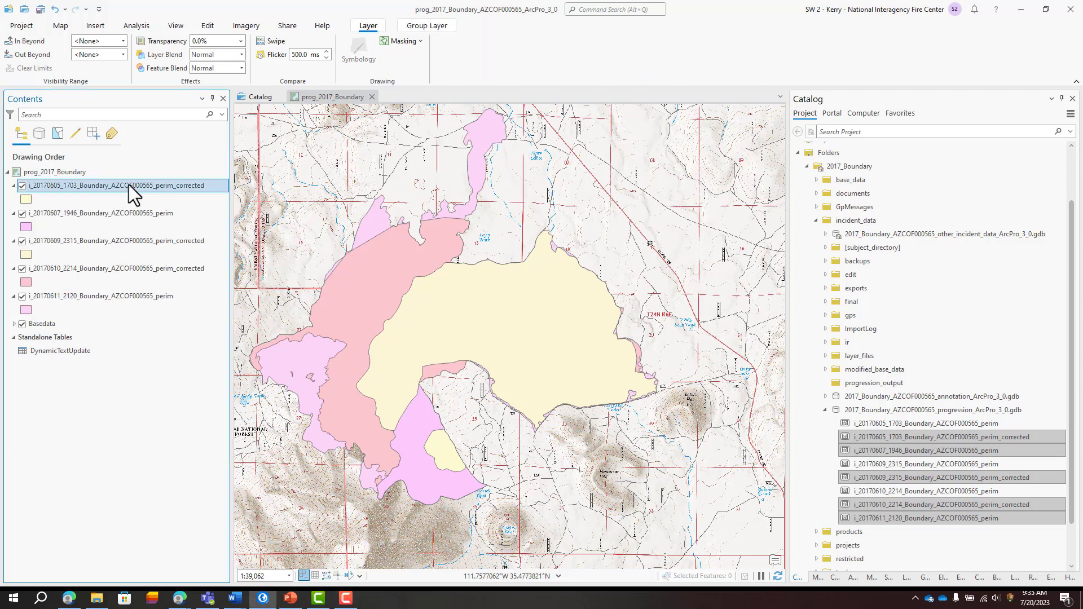
{"action": "left_click", "coordinate": [158, 300], "text": "shift"}
{"action": "right_click", "coordinate": [167, 184]}
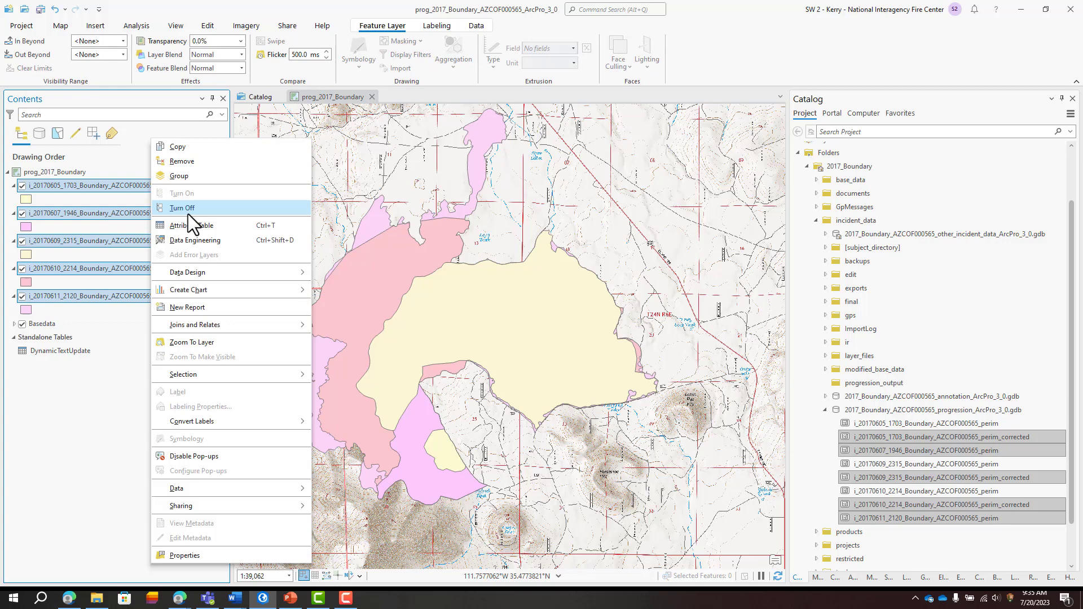
{"action": "left_click", "coordinate": [179, 176]}
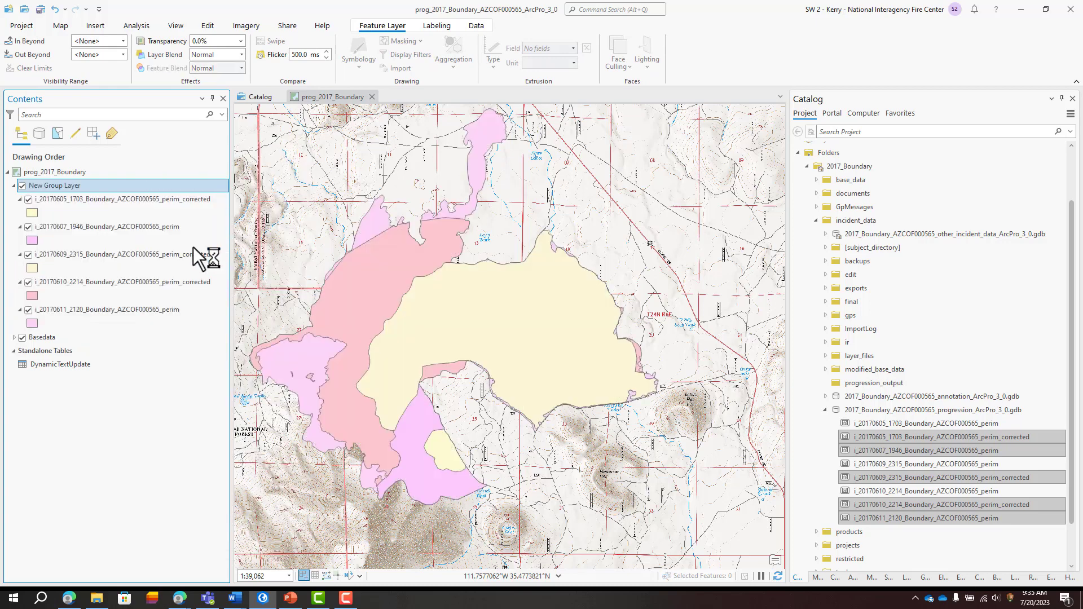
{"action": "left_click", "coordinate": [63, 187]}
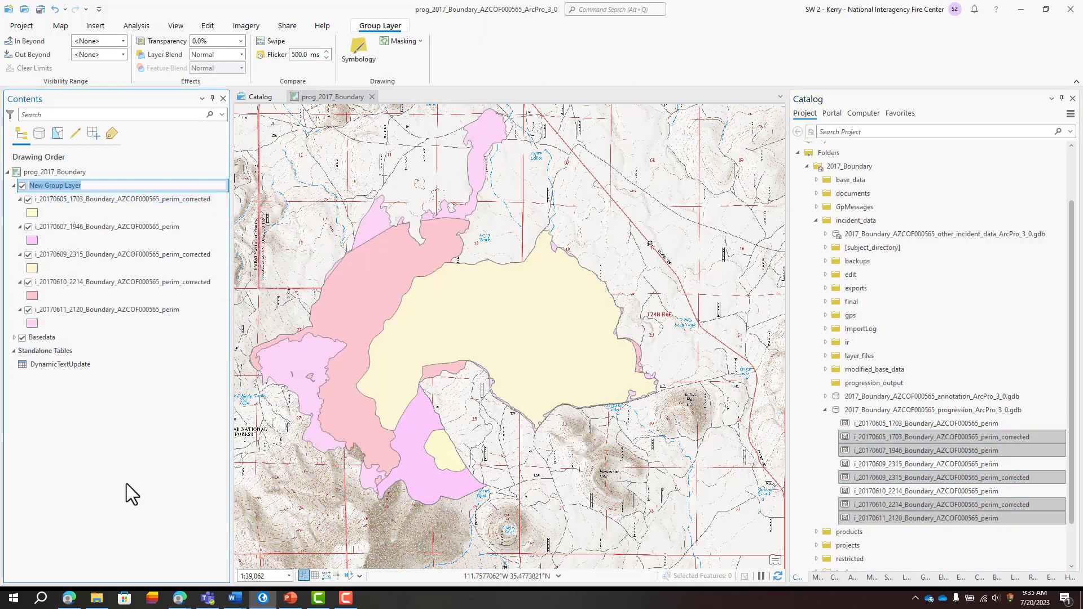
{"action": "type", "text": "Progression Polygons"}
{"action": "key", "text": "Return"}
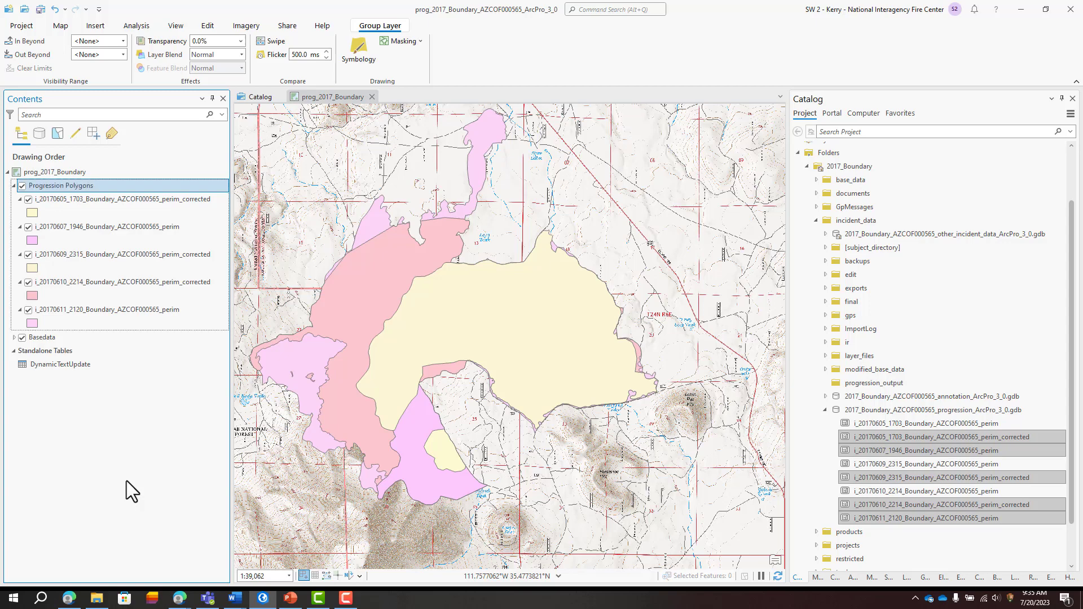
- Give the first perimeter a blue fill with a white outline
{"action": "left_click", "coordinate": [32, 213]}
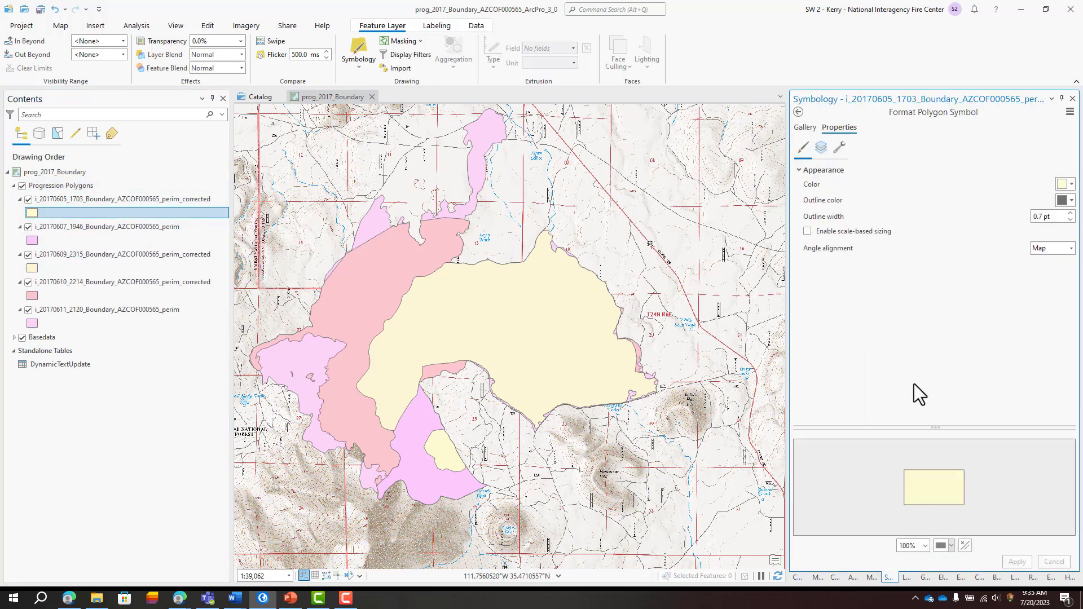
{"action": "left_click", "coordinate": [1066, 184]}
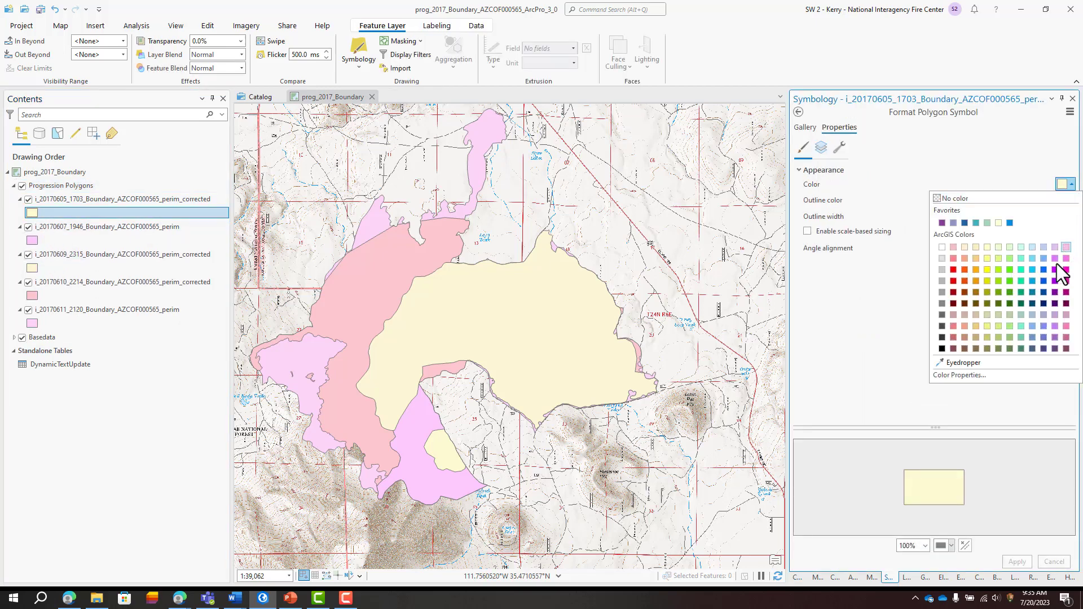
{"action": "key", "text": "Escape"}
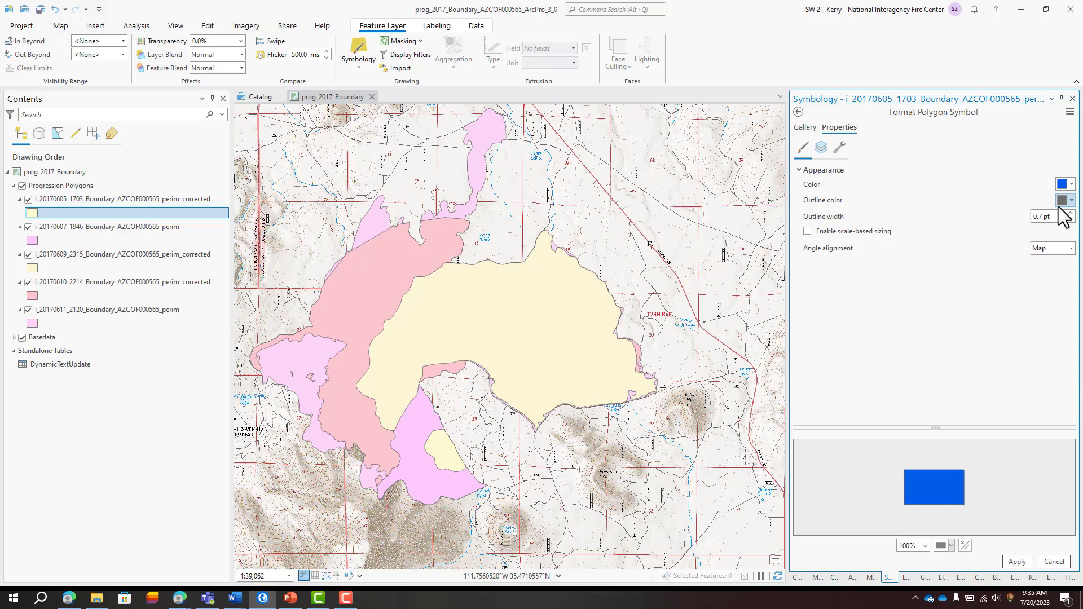
{"action": "left_click", "coordinate": [1064, 202]}
{"action": "left_click", "coordinate": [942, 263]}
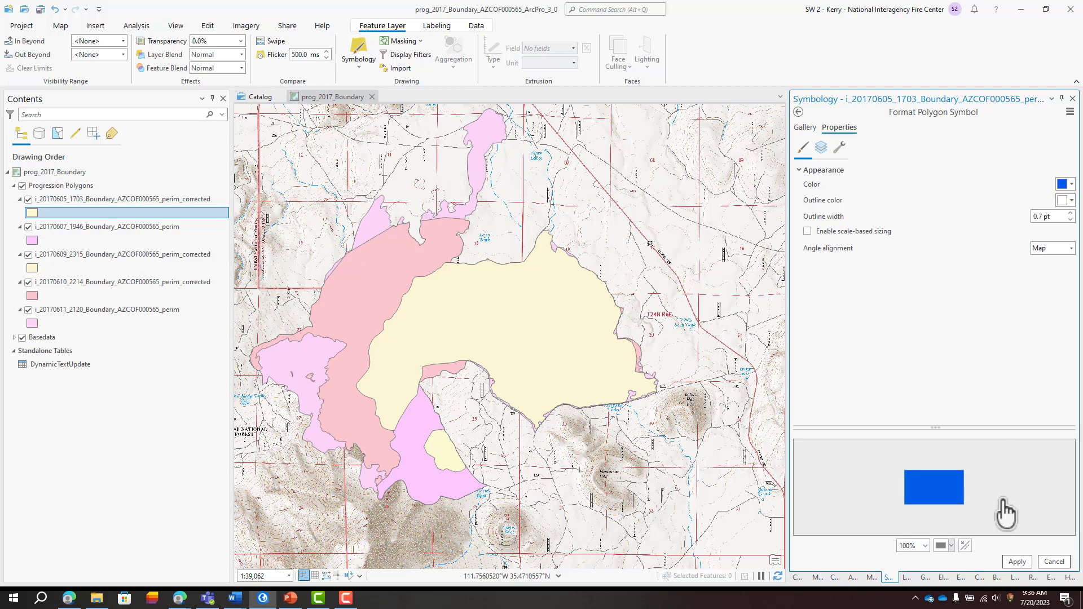
{"action": "left_click", "coordinate": [1017, 563]}
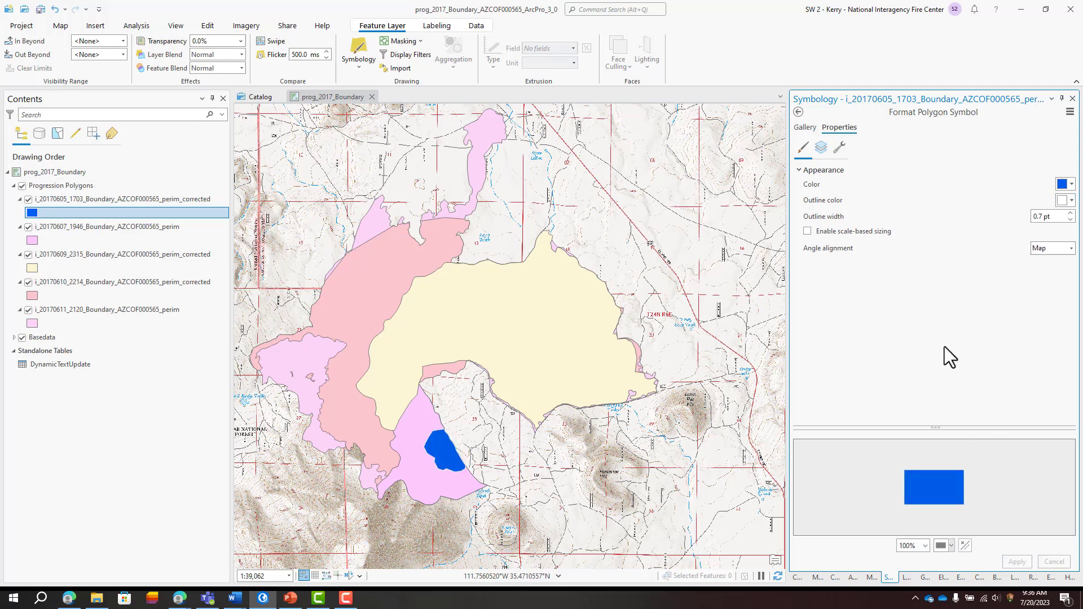
- Give the 20170607_1946 perimeter a green fill with a white outline
{"action": "left_click", "coordinate": [33, 241]}
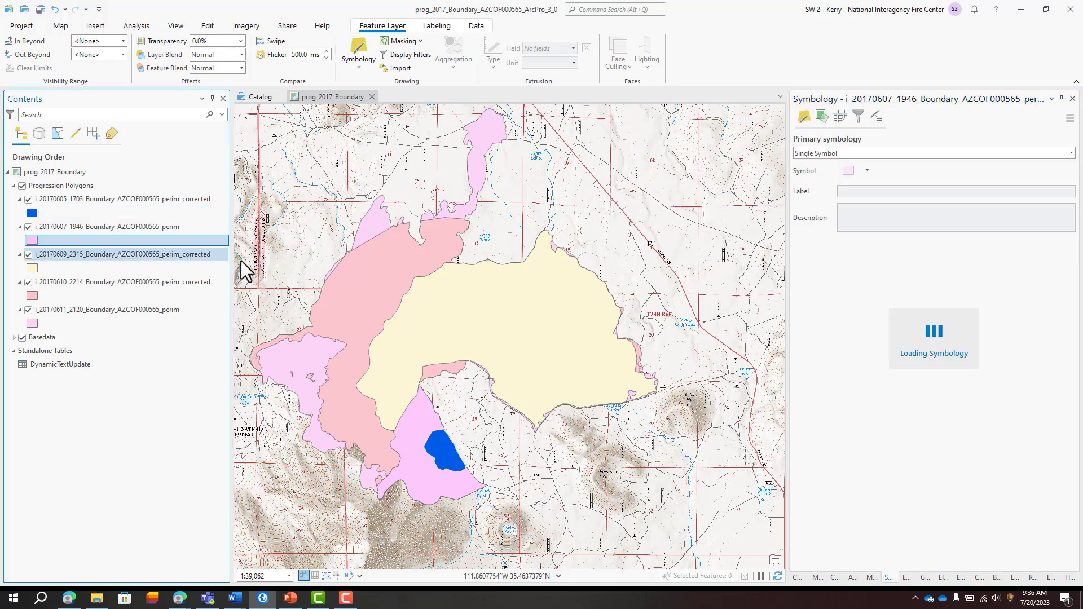
{"action": "left_click", "coordinate": [1060, 185]}
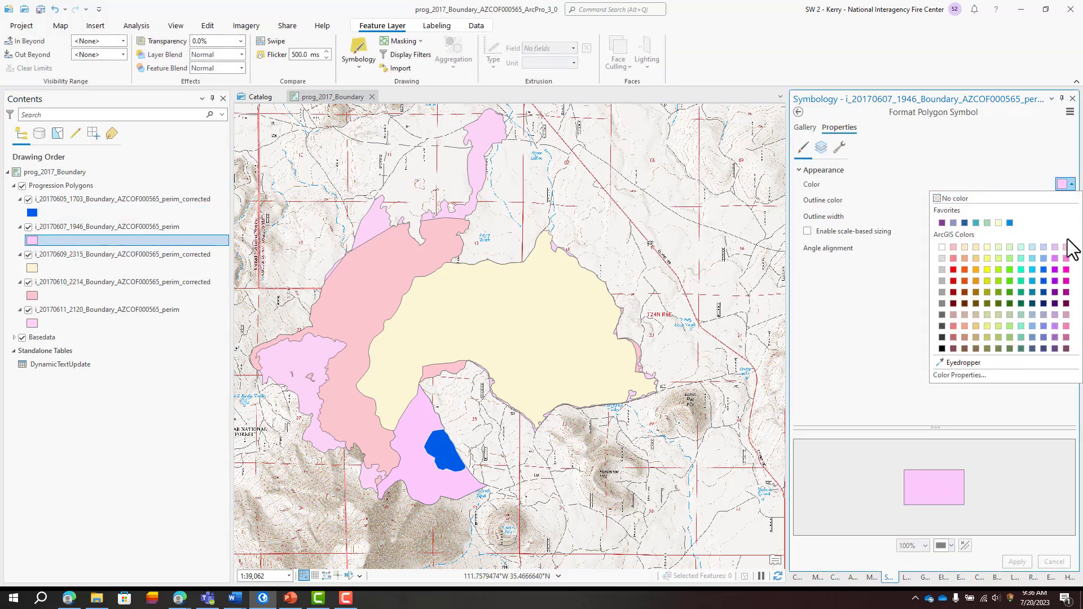
{"action": "left_click", "coordinate": [1013, 285]}
{"action": "left_click", "coordinate": [1070, 200]}
{"action": "left_click", "coordinate": [942, 263]}
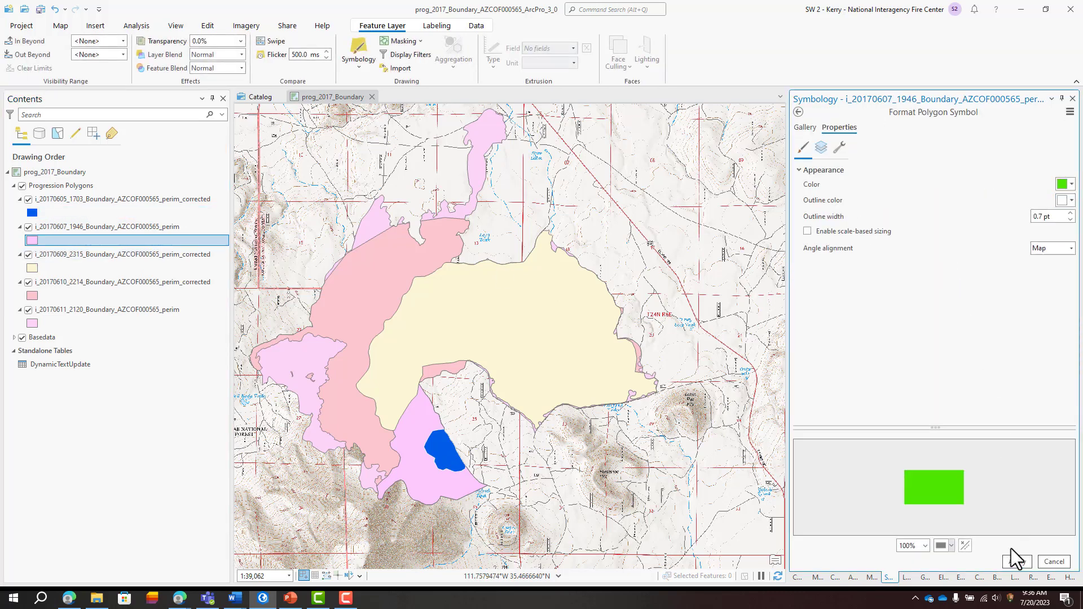
{"action": "left_click", "coordinate": [1015, 562]}
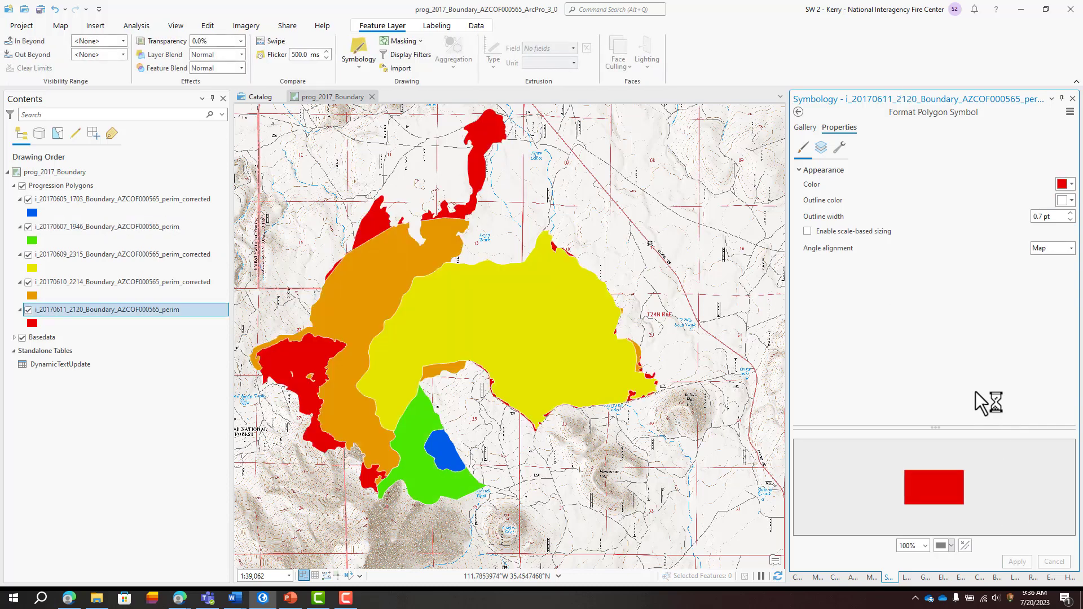
- Set the Progression Polygons group layer to 40% transparency
{"action": "left_click", "coordinate": [79, 186]}
{"action": "double_click", "coordinate": [222, 43]}
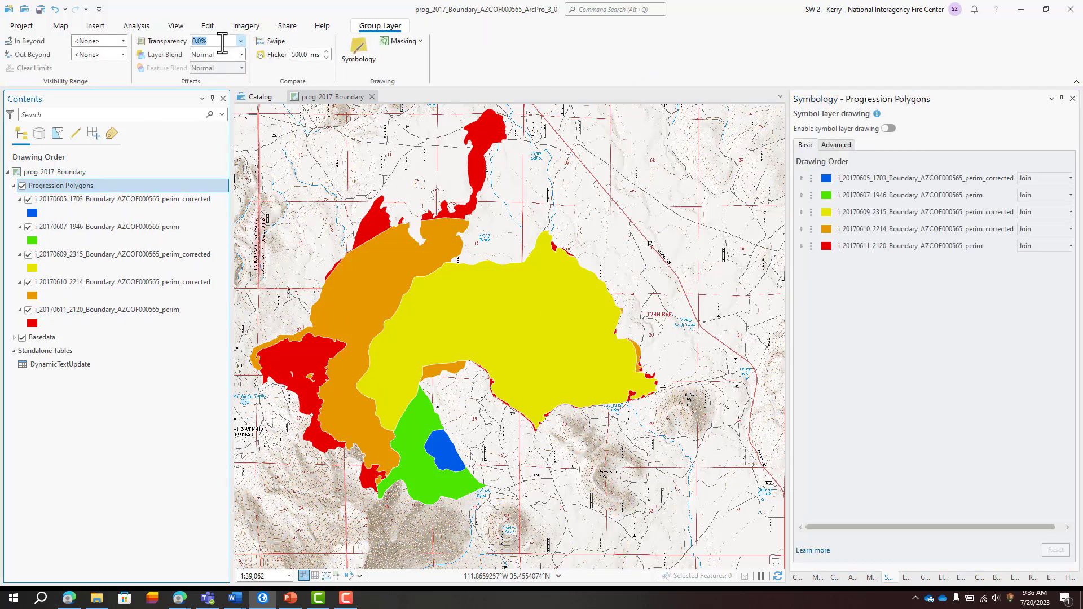
{"action": "type", "text": "40"}
{"action": "key", "text": "Tab"}
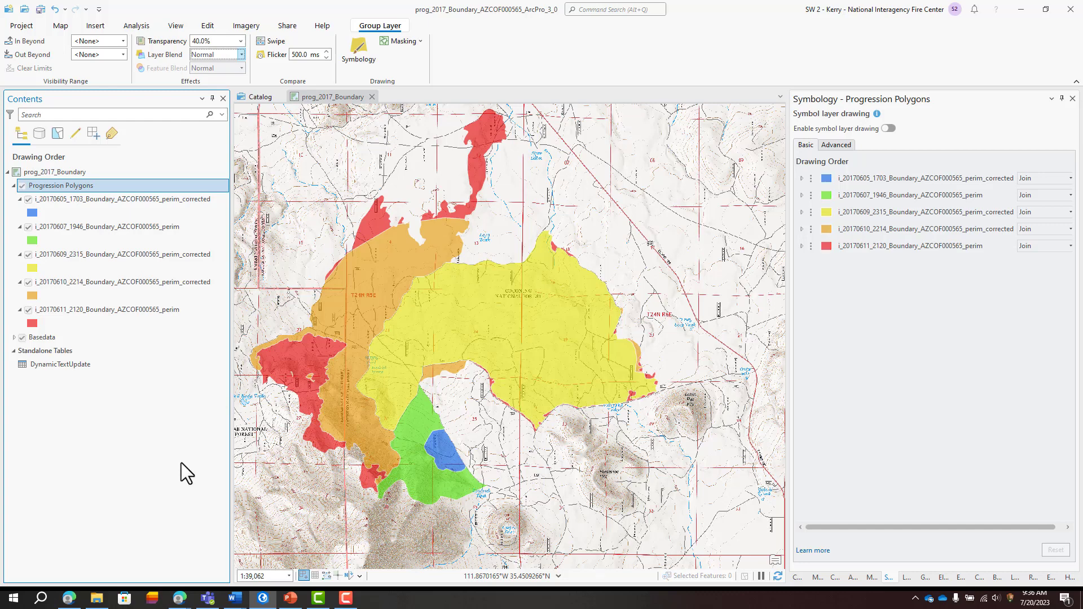
- Add a Text field named prog_date to the 6/5/2017 perimeter layer and save it
{"action": "right_click", "coordinate": [115, 201]}
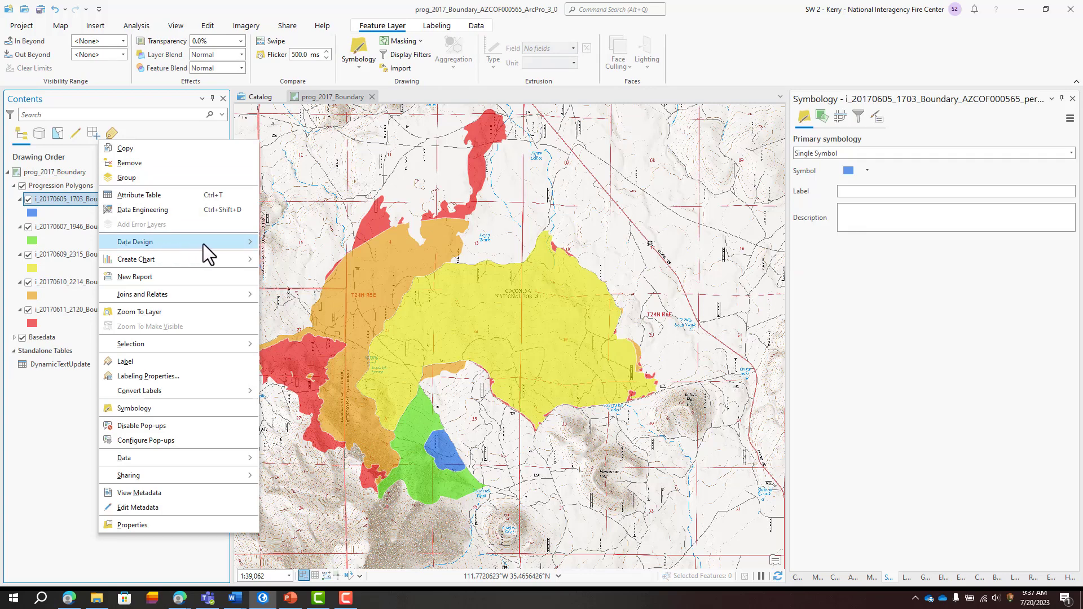
{"action": "mouse_move", "coordinate": [203, 244]}
{"action": "left_click", "coordinate": [311, 256]}
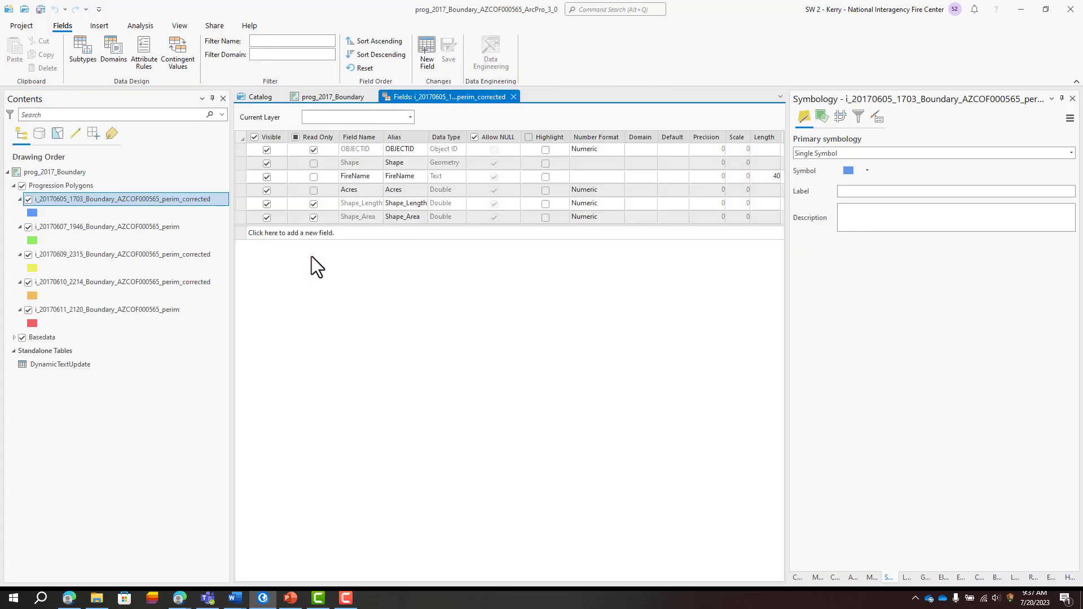
{"action": "left_click", "coordinate": [326, 235]}
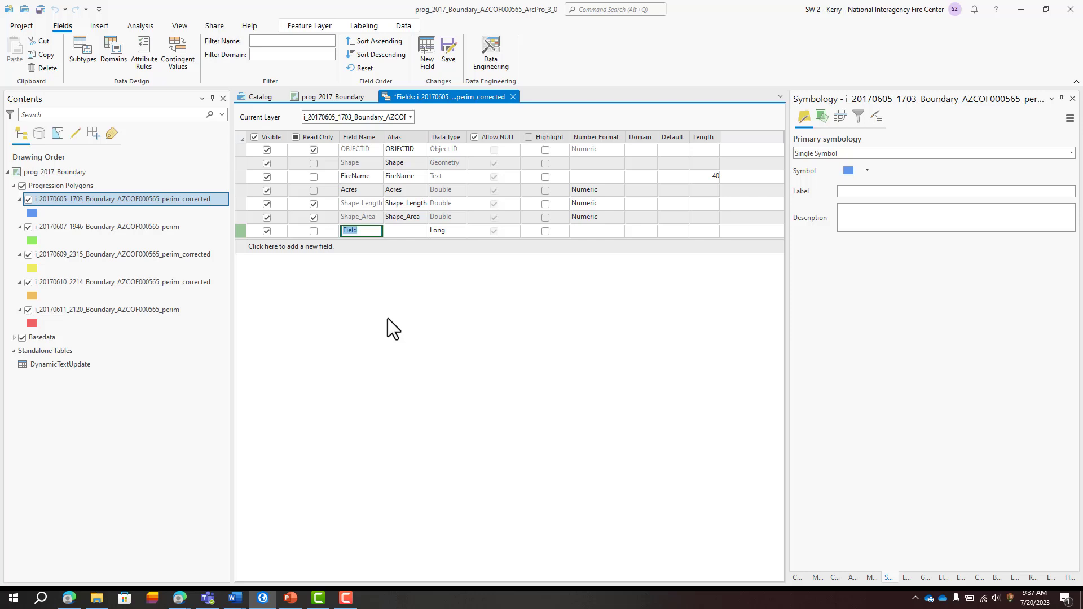
{"action": "type", "text": "prog_date"}
{"action": "key", "text": "Tab"}
{"action": "key", "text": "Tab"}
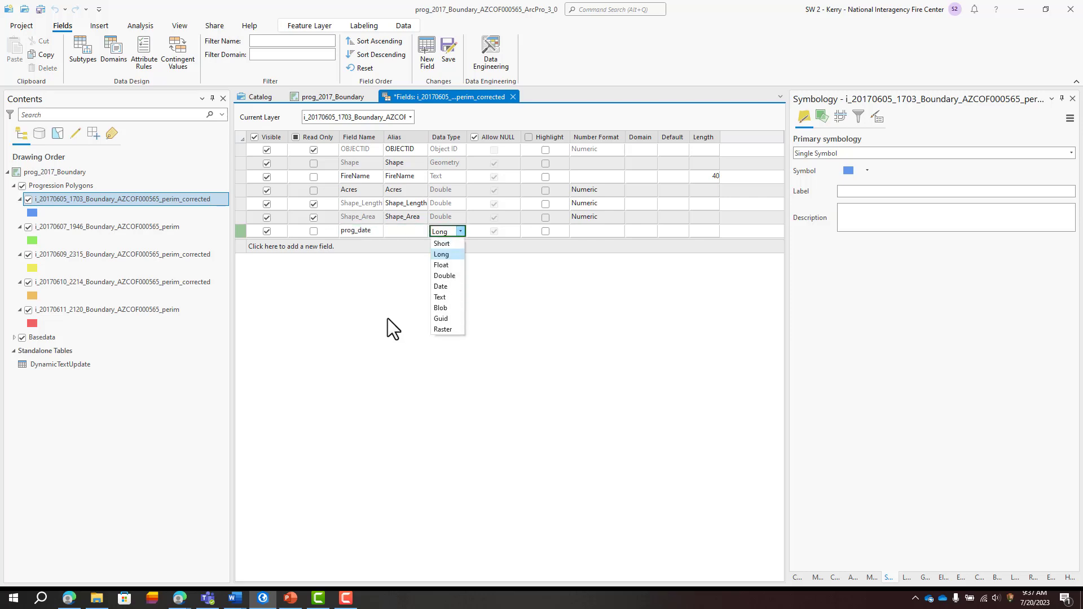
{"action": "key", "text": "t"}
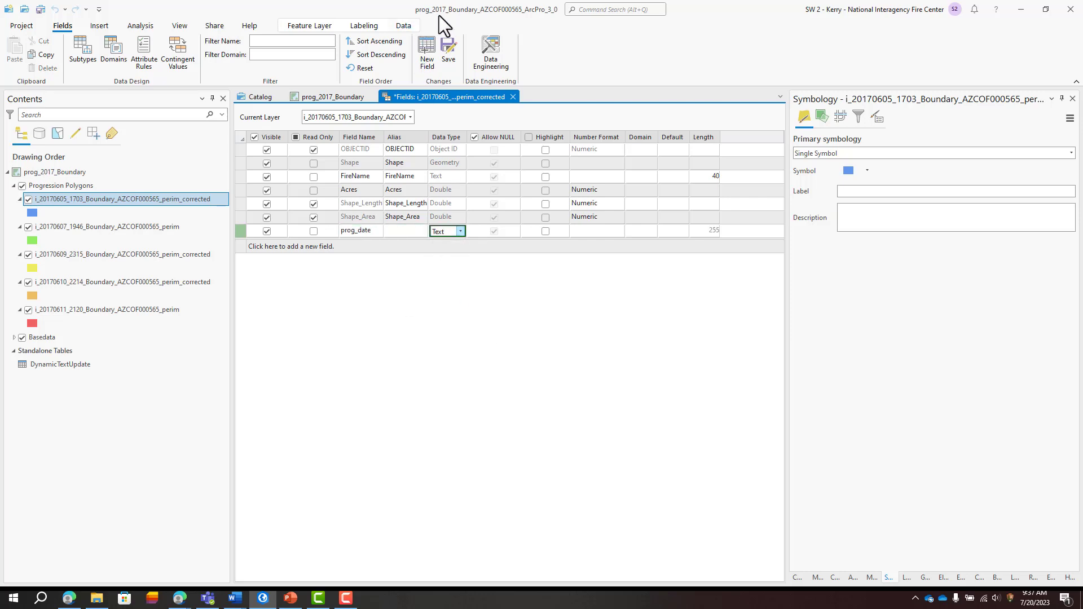
{"action": "left_click", "coordinate": [449, 55]}
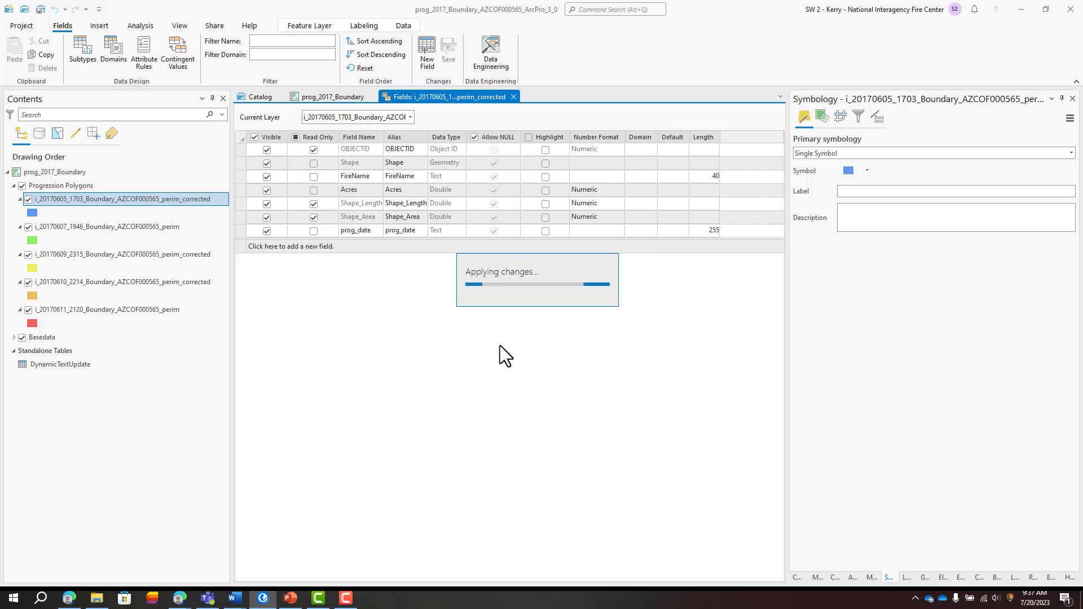
{"action": "left_click", "coordinate": [513, 97]}
- Enter 2017-06-05 in the prog_date cell of the attribute table and save the edits
{"action": "right_click", "coordinate": [186, 197]}
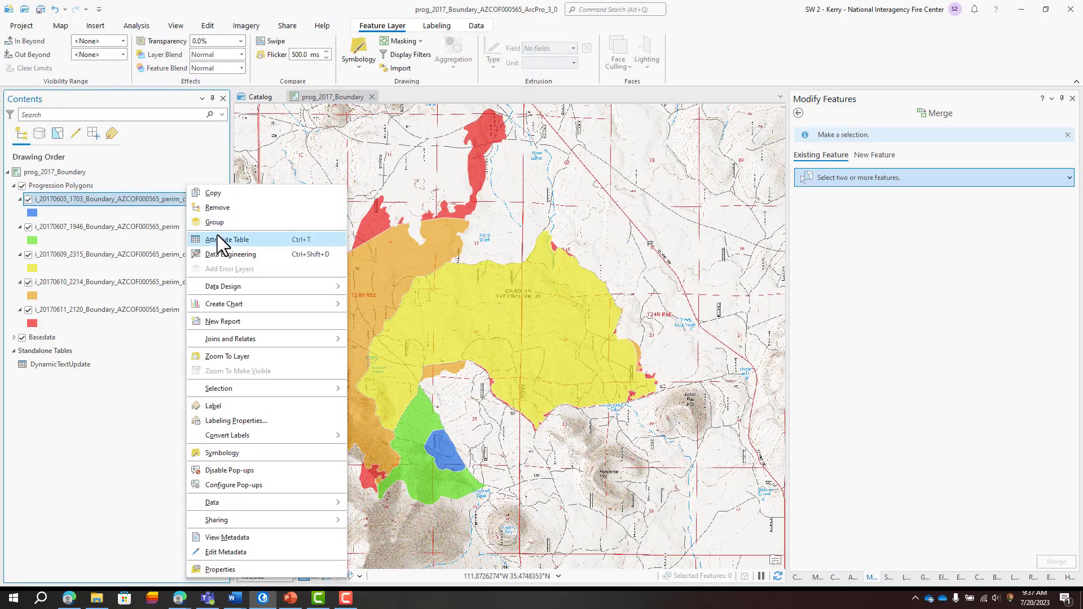
{"action": "left_click", "coordinate": [219, 239]}
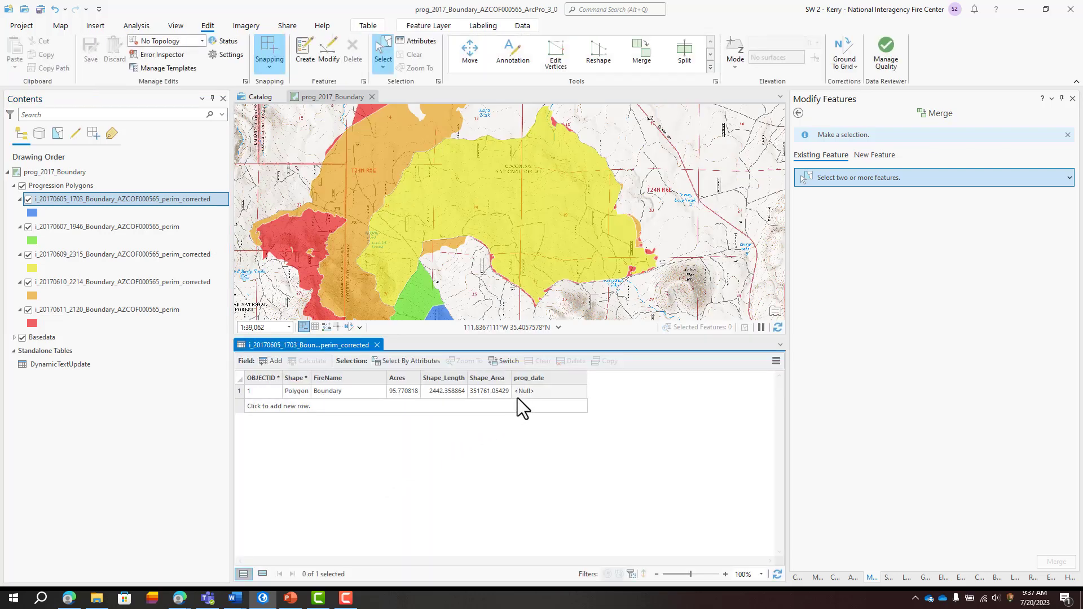
{"action": "left_click", "coordinate": [524, 390]}
{"action": "left_click", "coordinate": [540, 391]}
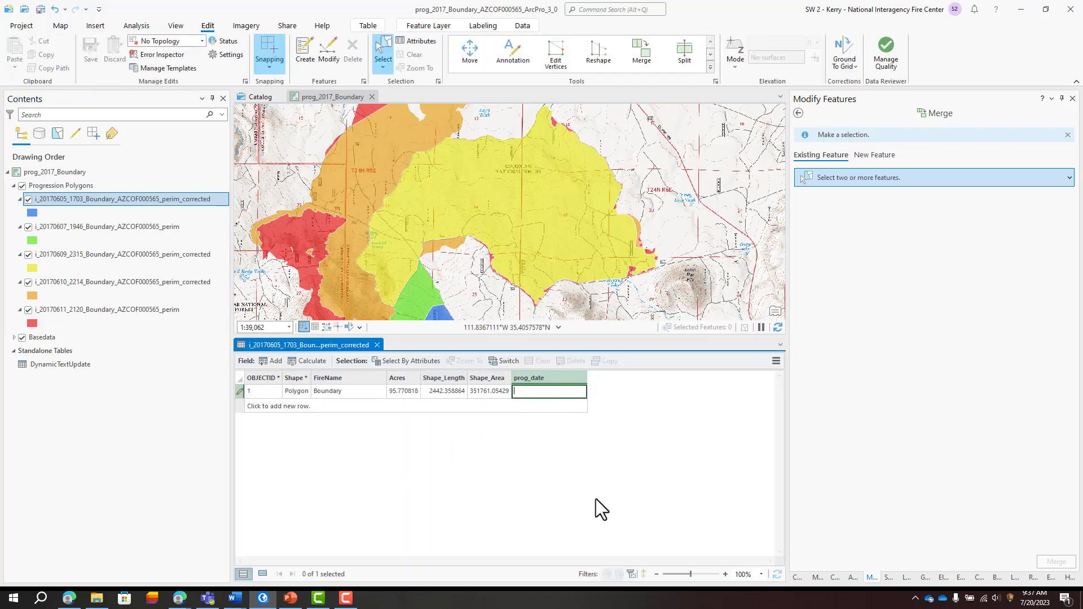
{"action": "type", "text": "2017-06-05"}
{"action": "key", "text": "Return"}
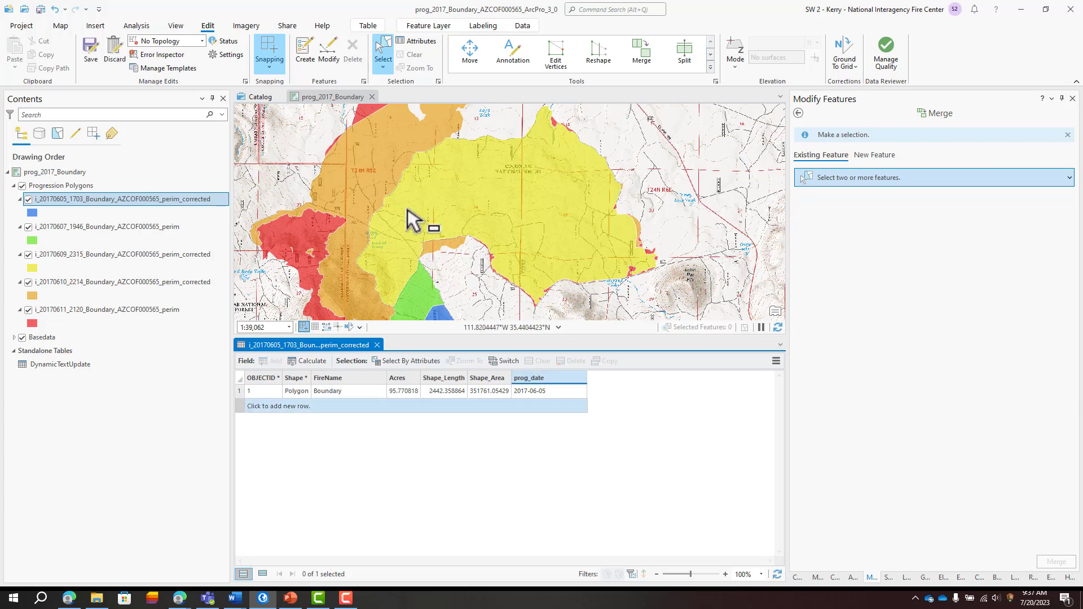
{"action": "left_click", "coordinate": [91, 51]}
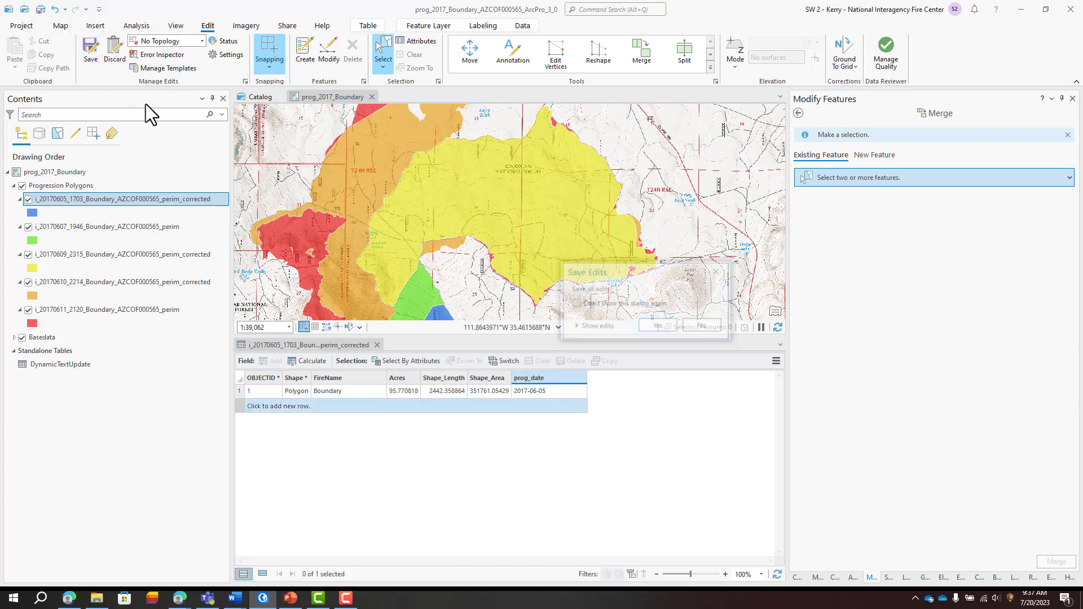
{"action": "left_click", "coordinate": [657, 326]}
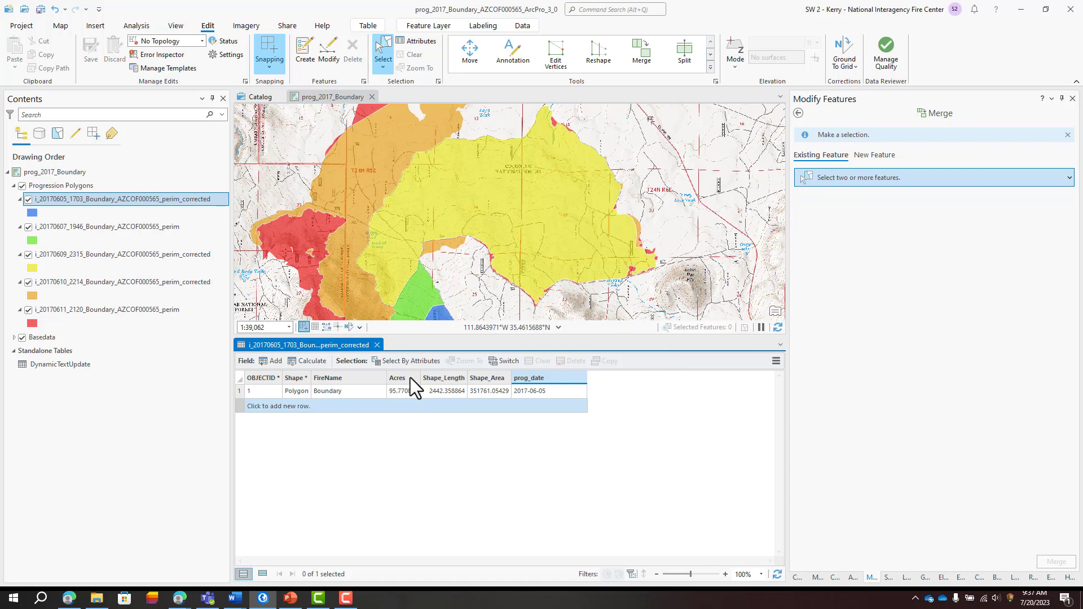
{"action": "left_click", "coordinate": [377, 344]}
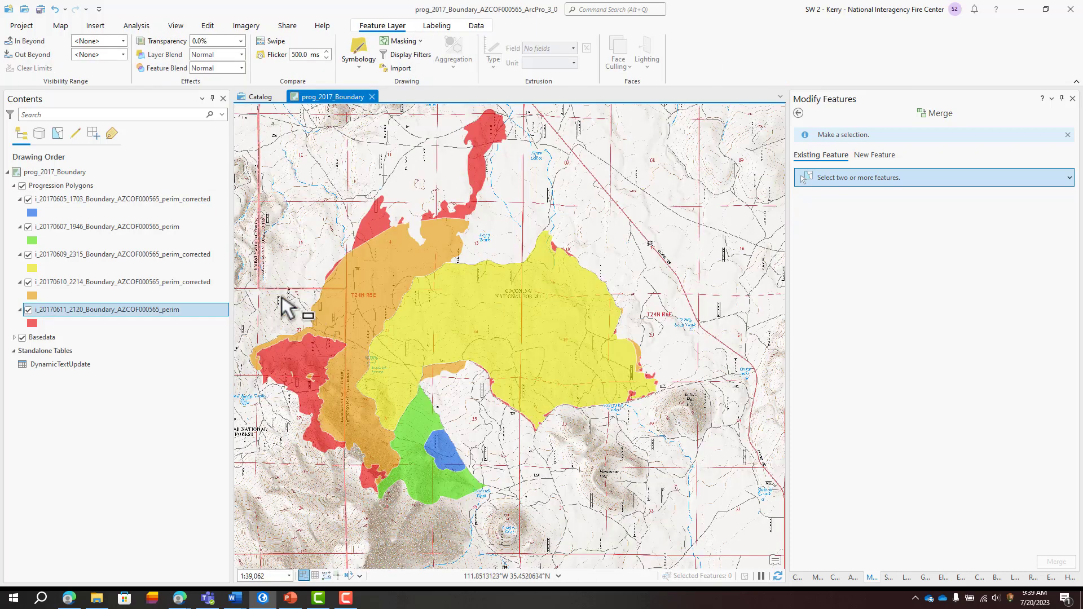
- Label the layer by the prog_date field in bold 12 pt text and switch labels on
{"action": "left_click", "coordinate": [440, 26]}
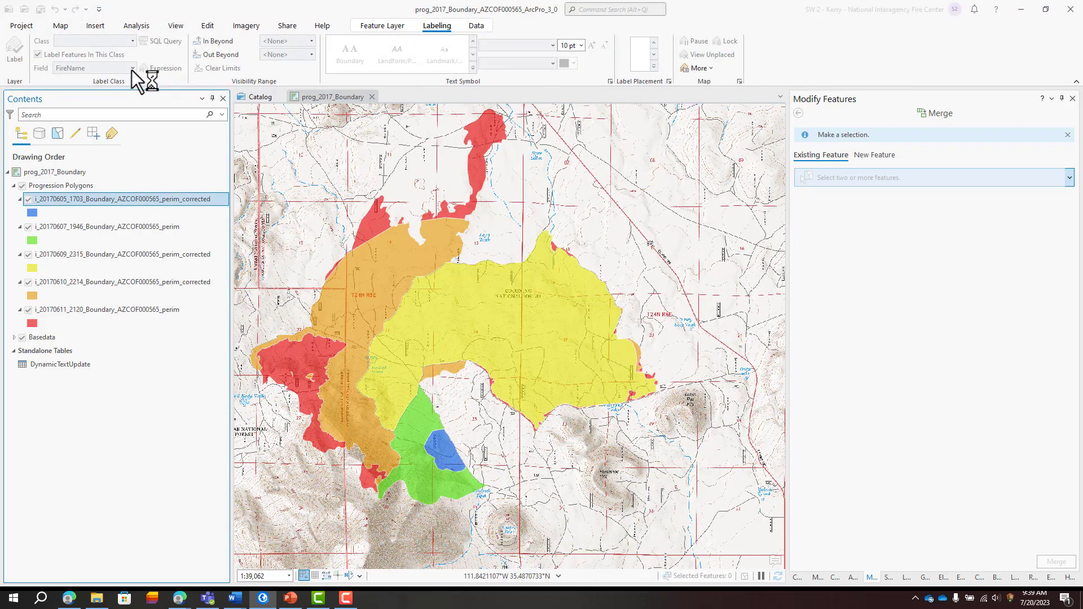
{"action": "left_click", "coordinate": [132, 68]}
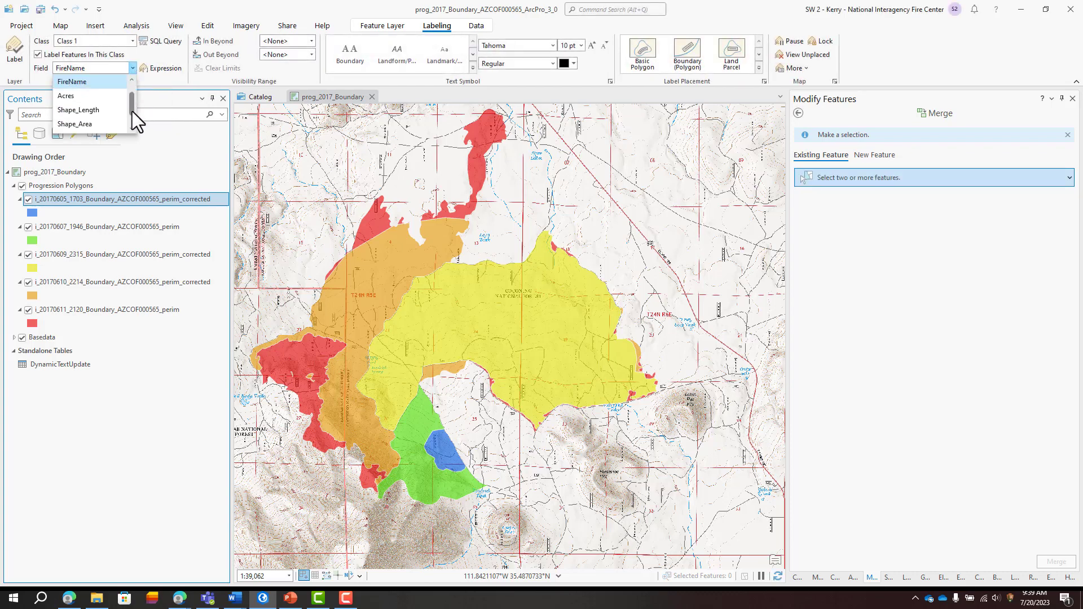
{"action": "scroll", "coordinate": [132, 110], "scroll_direction": "down", "scroll_amount": 1}
{"action": "left_click", "coordinate": [93, 124]}
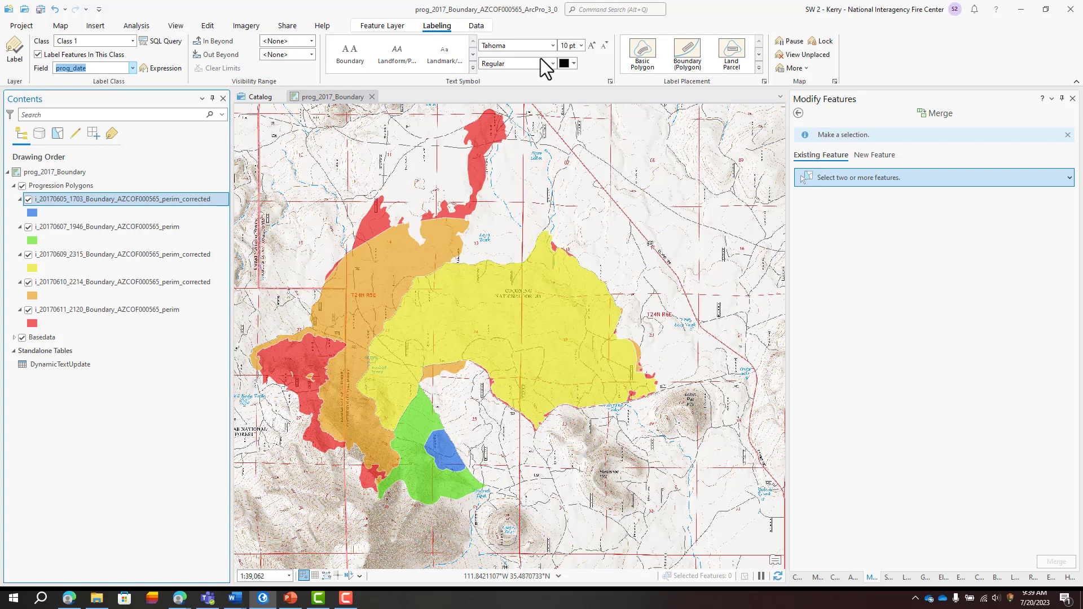
{"action": "left_click", "coordinate": [552, 64]}
{"action": "left_click", "coordinate": [525, 91]}
{"action": "left_click", "coordinate": [582, 46]}
{"action": "left_click", "coordinate": [570, 108]}
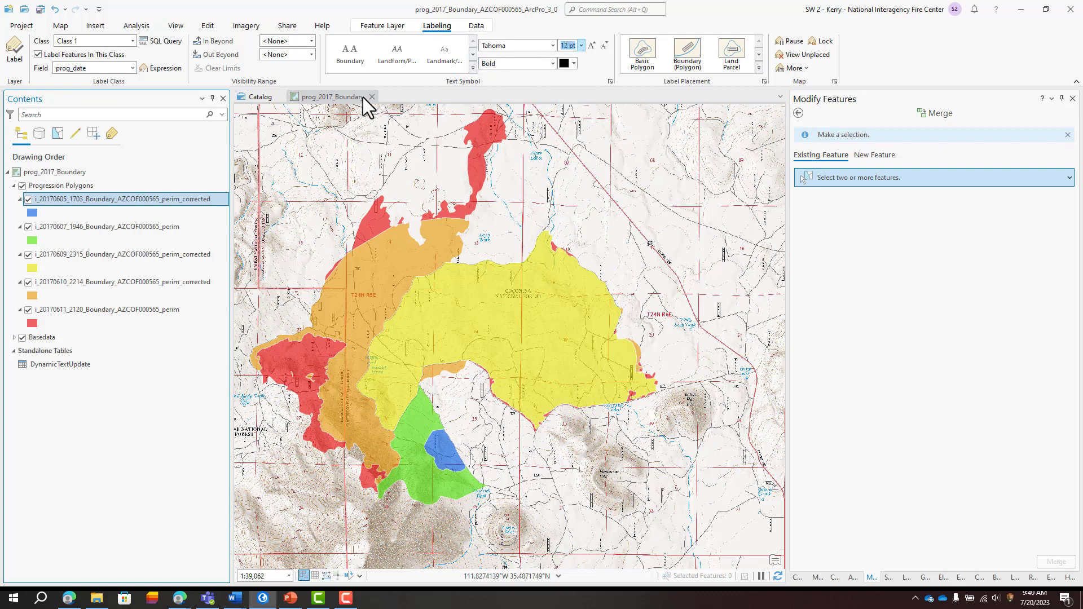
{"action": "left_click", "coordinate": [5, 69]}
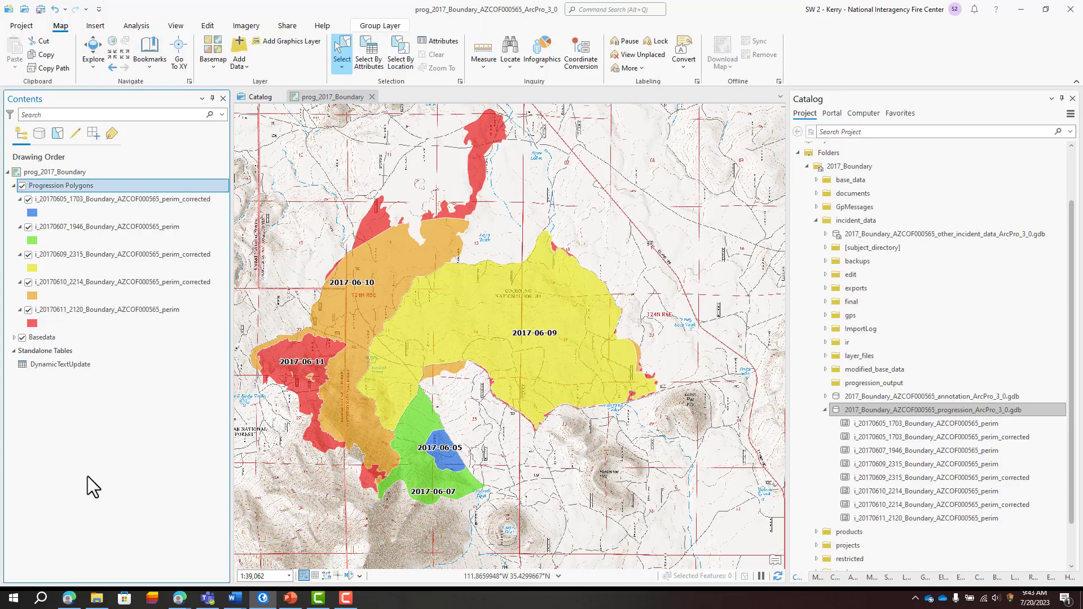
- Recalculate the 6/5/2017 polygon's Acres with Calculate Geometry as geodesic International Acres (86.97963)
{"action": "right_click", "coordinate": [123, 197]}
{"action": "left_click", "coordinate": [131, 161]}
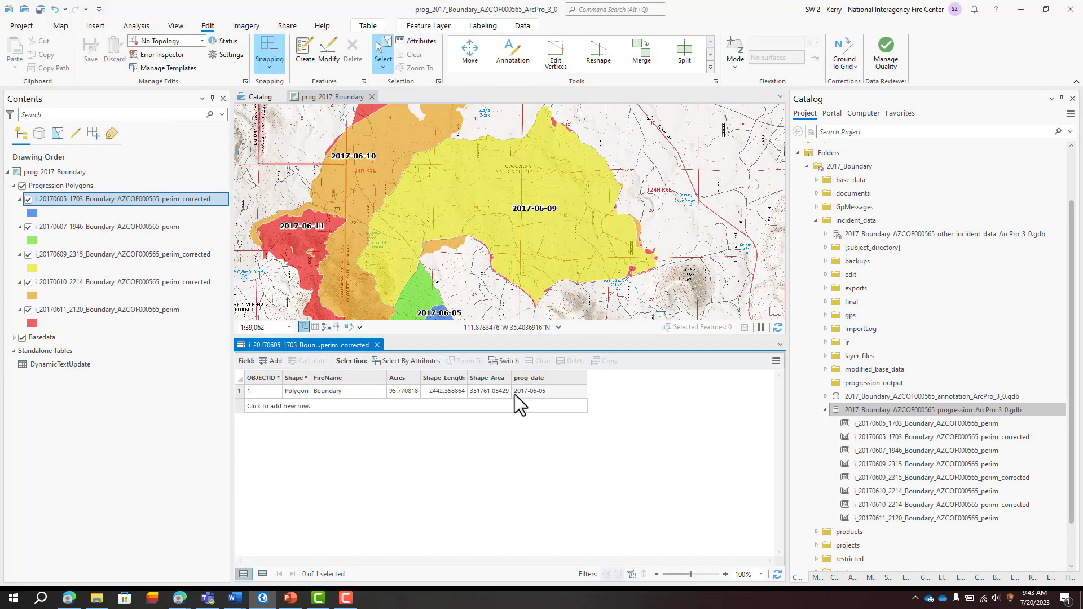
{"action": "right_click", "coordinate": [410, 377]}
{"action": "left_click", "coordinate": [417, 384]}
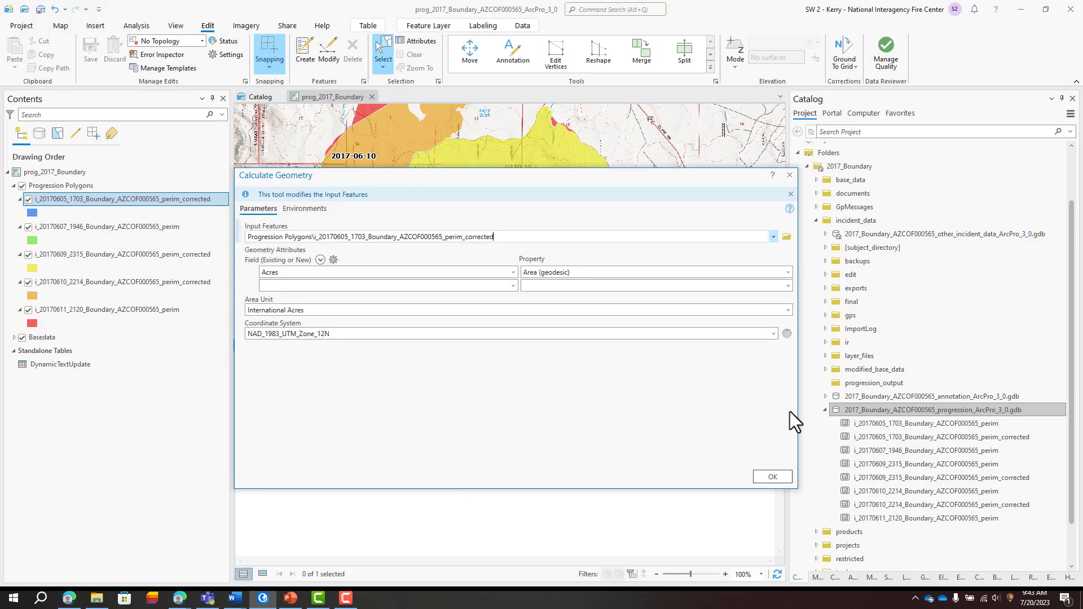
{"action": "left_click", "coordinate": [773, 477]}
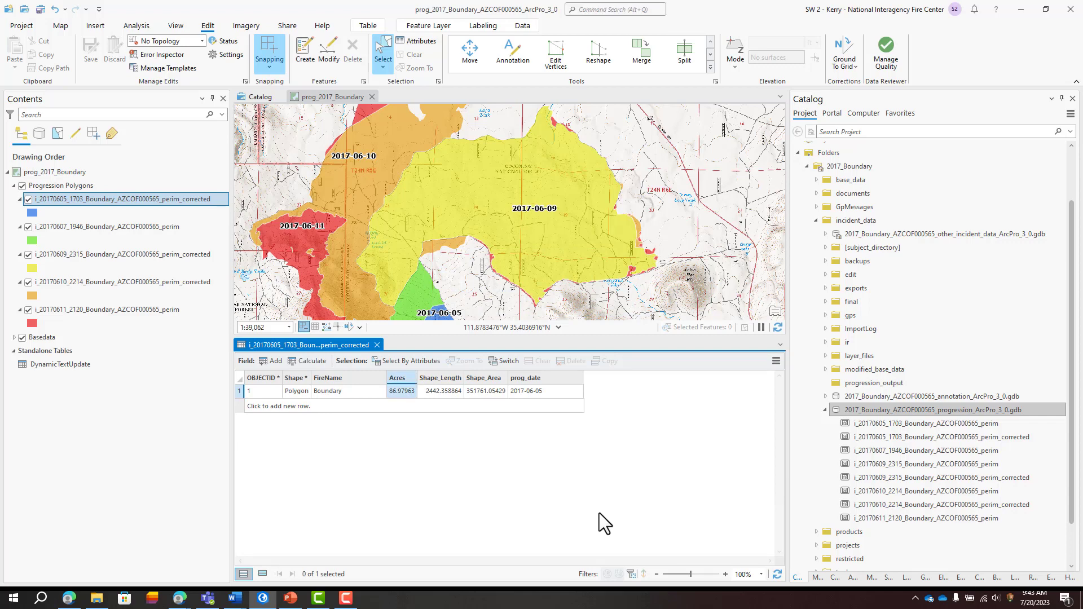
- Label the 6/5/2017 layer's legend entry '6/5/2017 @ 1703 hr - 87 acres' in Symbology
{"action": "left_click", "coordinate": [435, 25]}
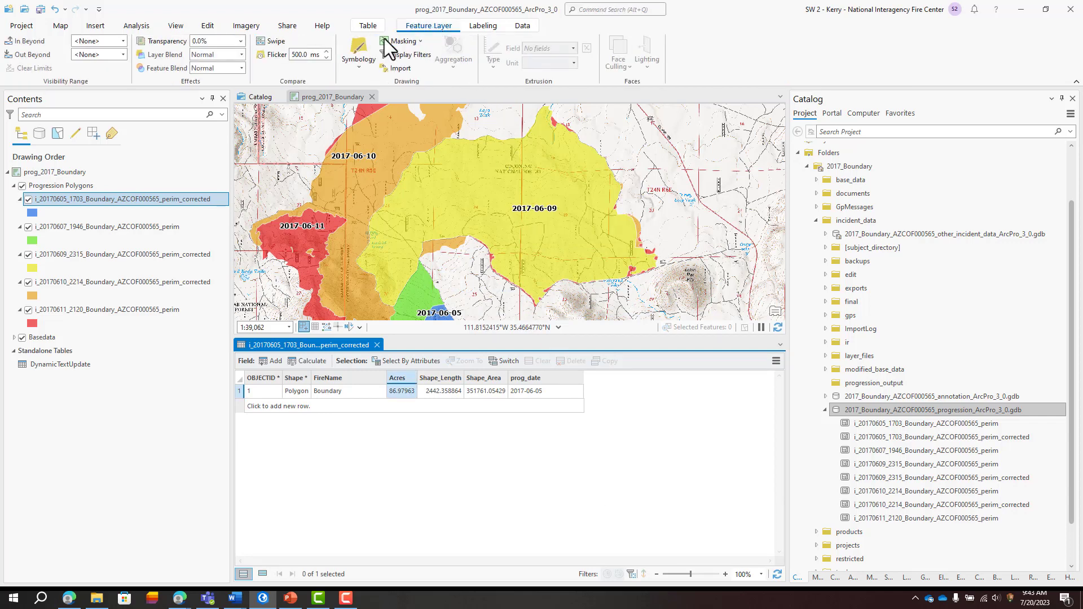
{"action": "left_click", "coordinate": [363, 46]}
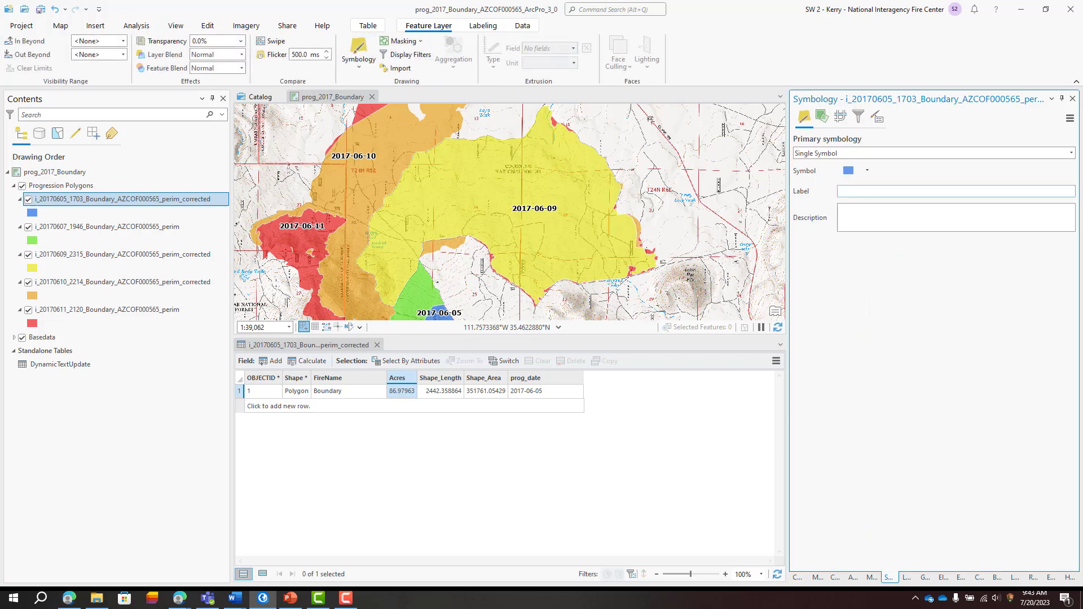
{"action": "left_click", "coordinate": [846, 190]}
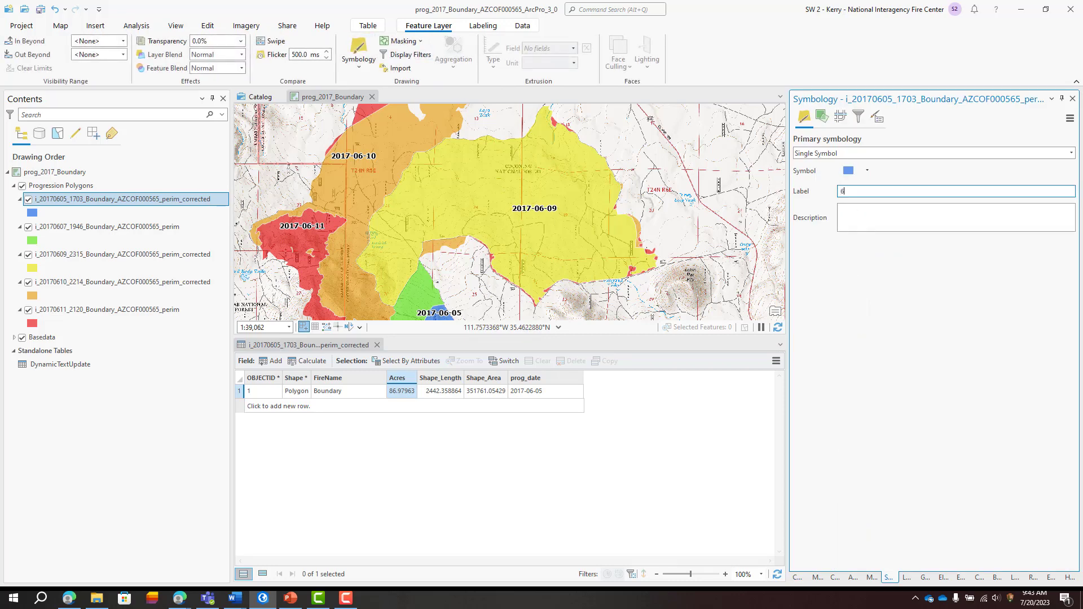
{"action": "type", "text": "6/5/2017 @ 1703 hr - 87 acres"}
{"action": "left_click", "coordinate": [955, 217]}
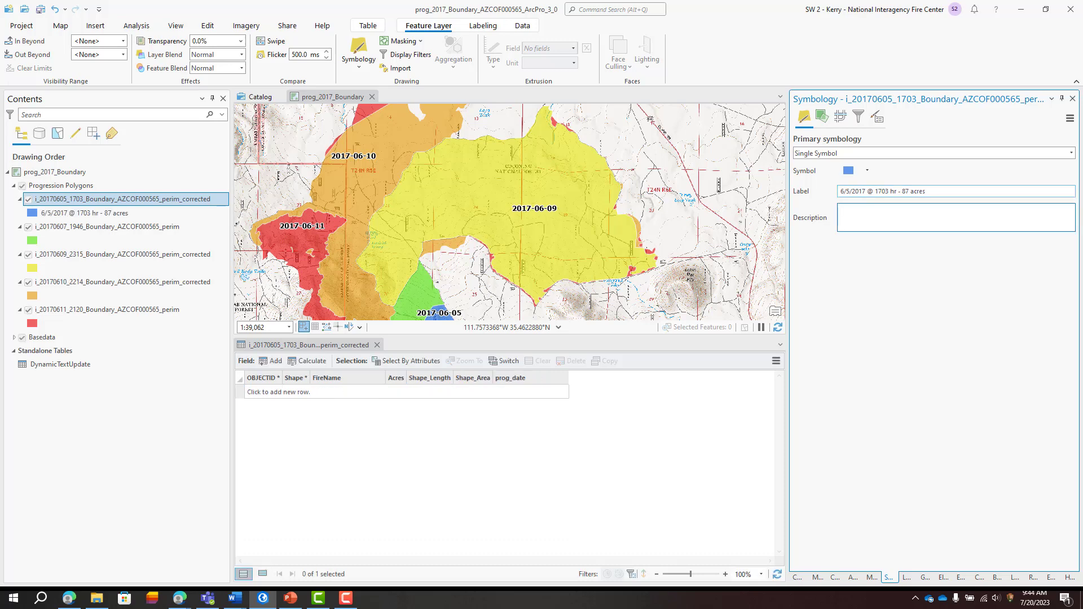
{"action": "left_click", "coordinate": [402, 390]}
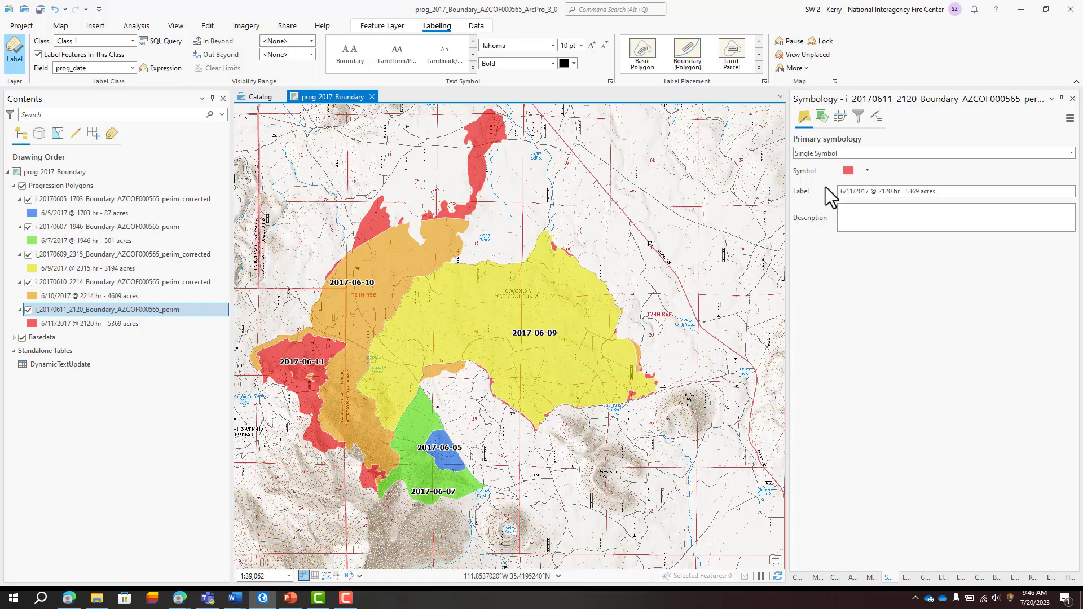
- Open the Layout_11x17_Land_Sidebar layout and remove the MP00N35 item from its legend
{"action": "left_click", "coordinate": [795, 576]}
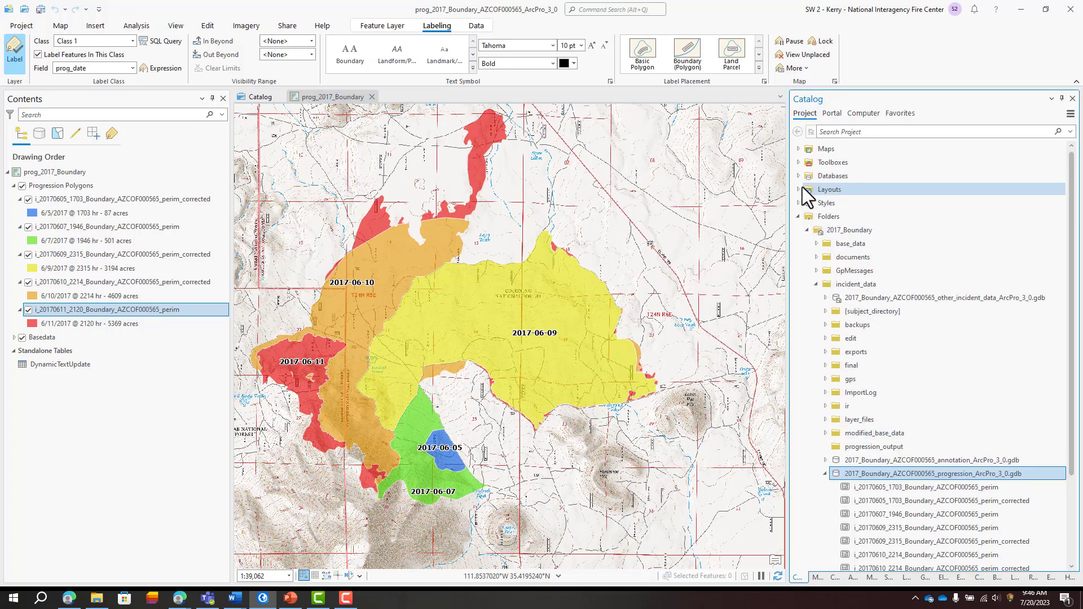
{"action": "left_click", "coordinate": [797, 190]}
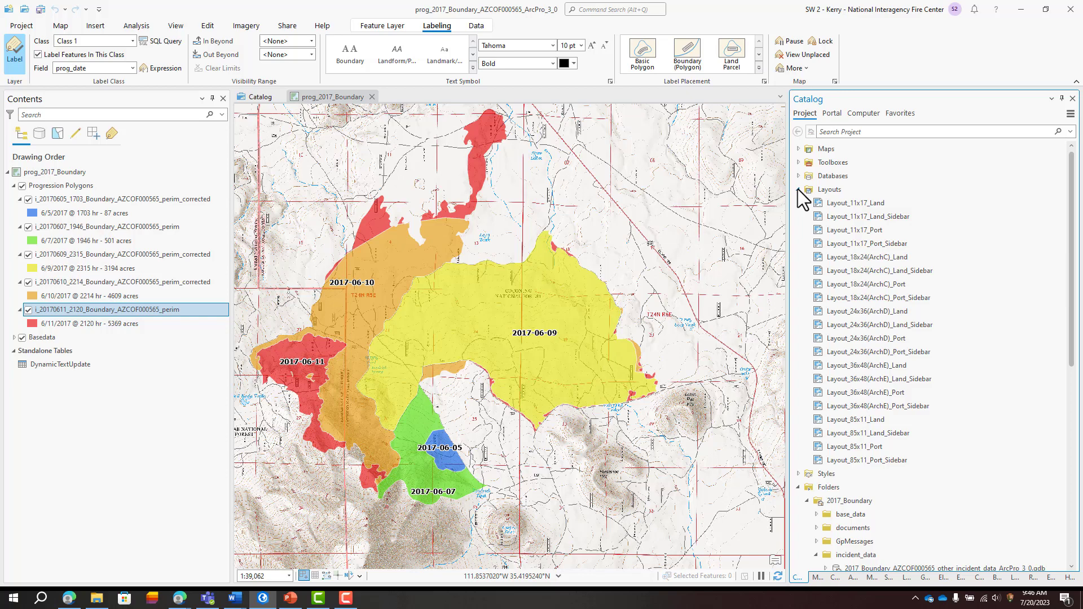
{"action": "right_click", "coordinate": [874, 218]}
{"action": "left_click", "coordinate": [884, 219]}
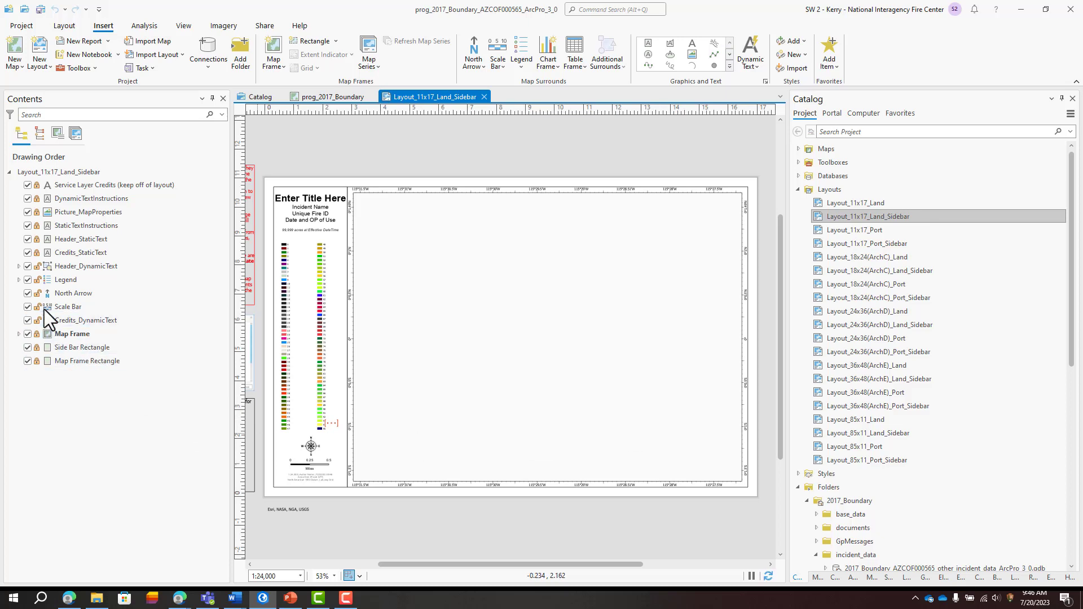
{"action": "left_click", "coordinate": [18, 280]}
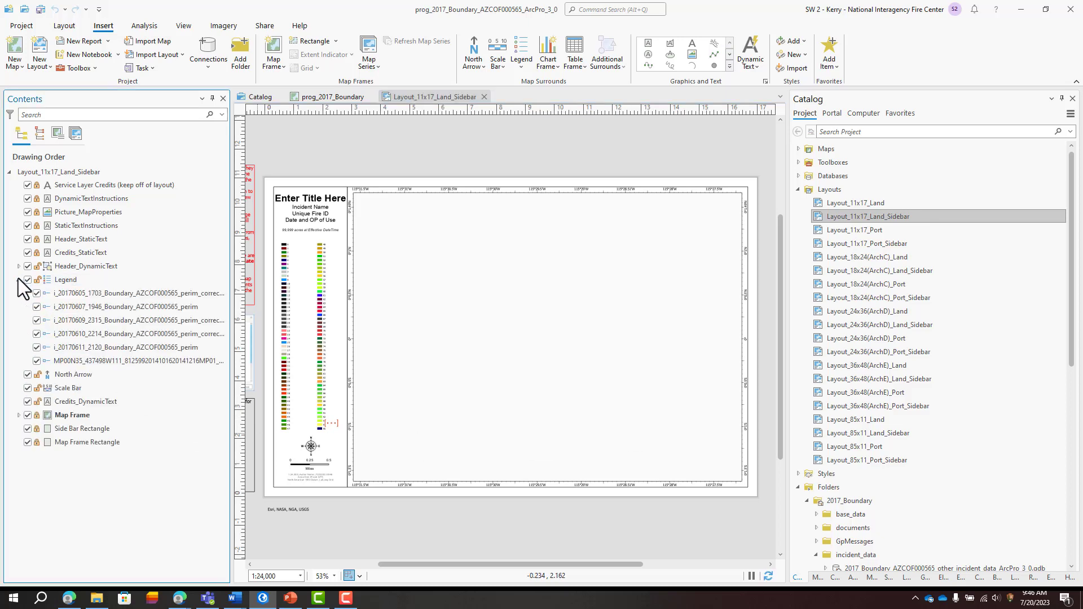
{"action": "left_click", "coordinate": [37, 361]}
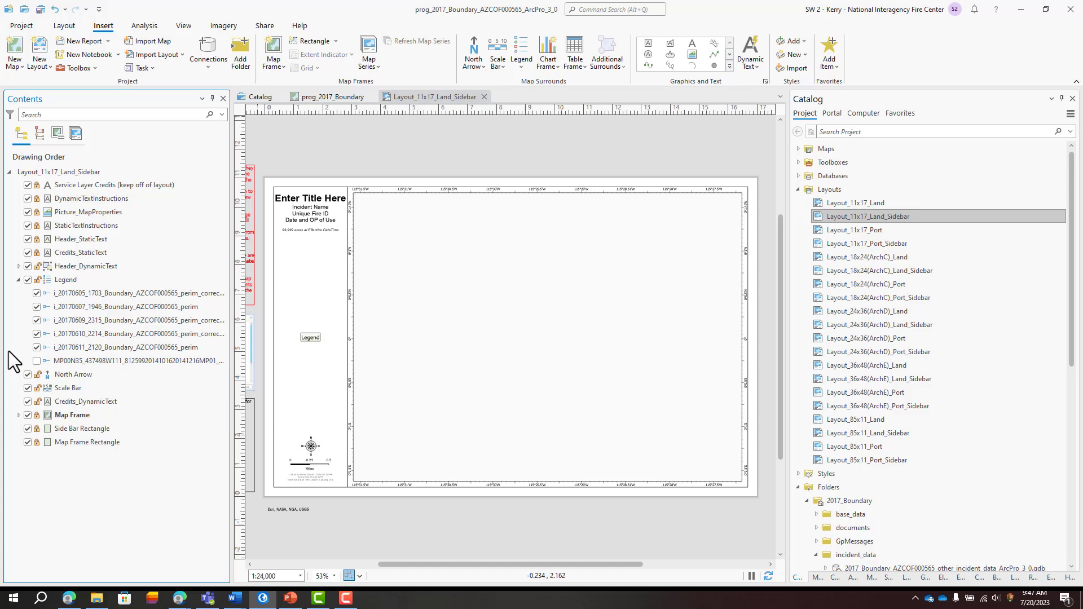
- Zoom the layout's map frame to the 6/11/2017 perimeter layer
{"action": "left_click", "coordinate": [19, 414]}
{"action": "scroll", "coordinate": [56, 444], "scroll_direction": "down", "scroll_amount": 3}
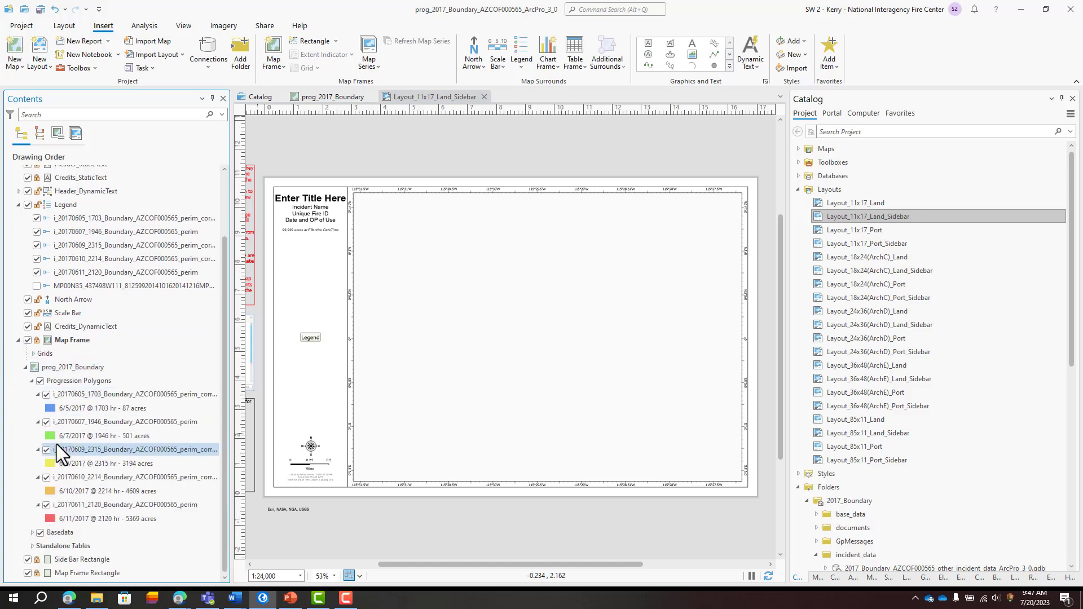
{"action": "right_click", "coordinate": [70, 509]}
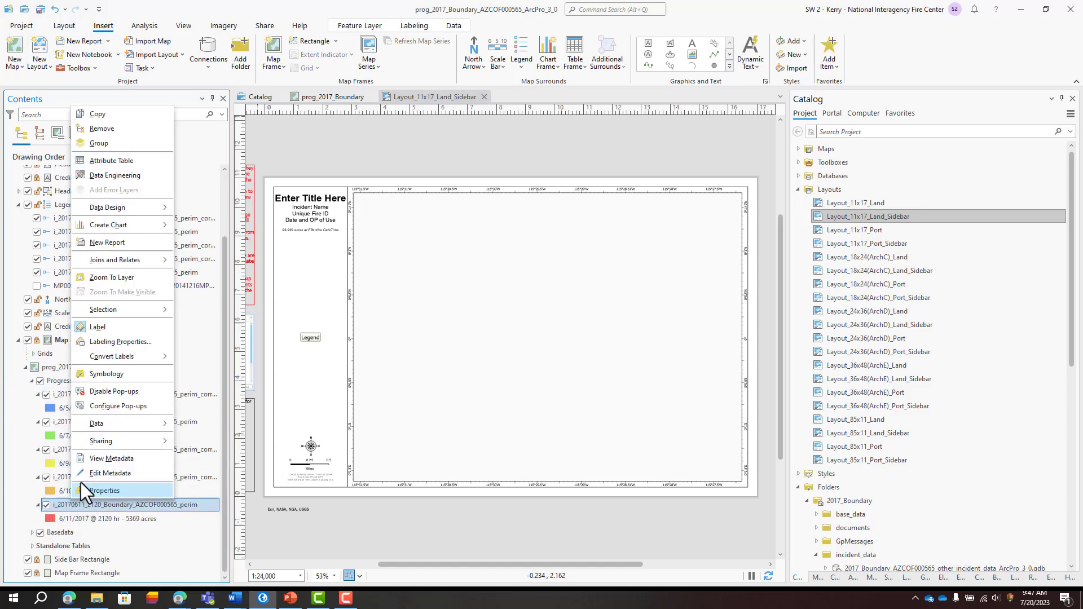
{"action": "left_click", "coordinate": [97, 278]}
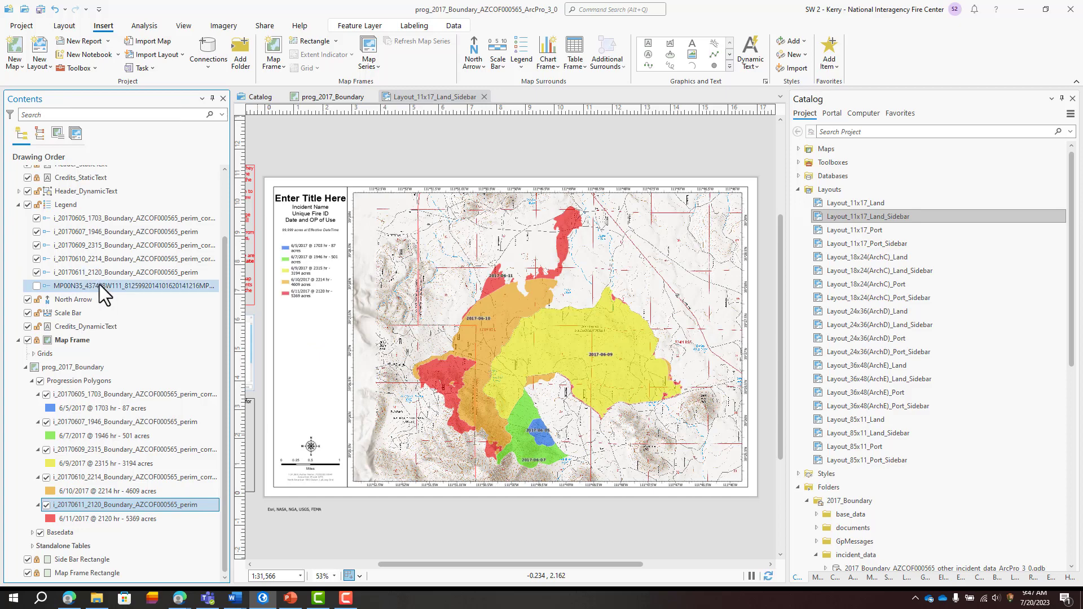
- Activate the map frame and pan to recentre the fire perimeters
{"action": "left_click", "coordinate": [64, 30]}
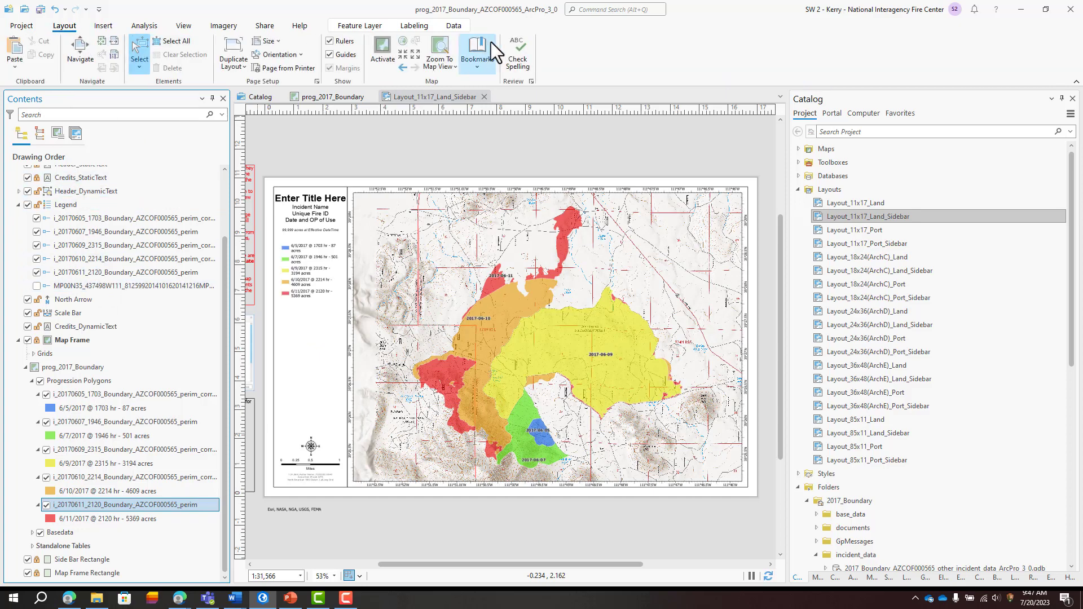
{"action": "left_click", "coordinate": [370, 47]}
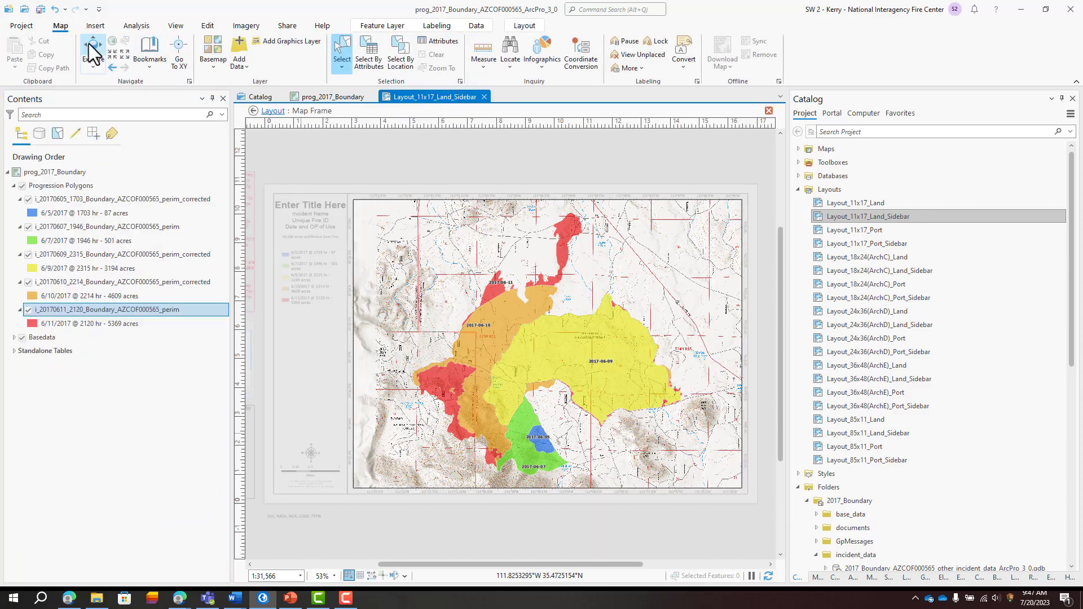
{"action": "left_click", "coordinate": [93, 48]}
{"action": "left_click_drag", "start_coordinate": [589, 282], "coordinate": [559, 278]}
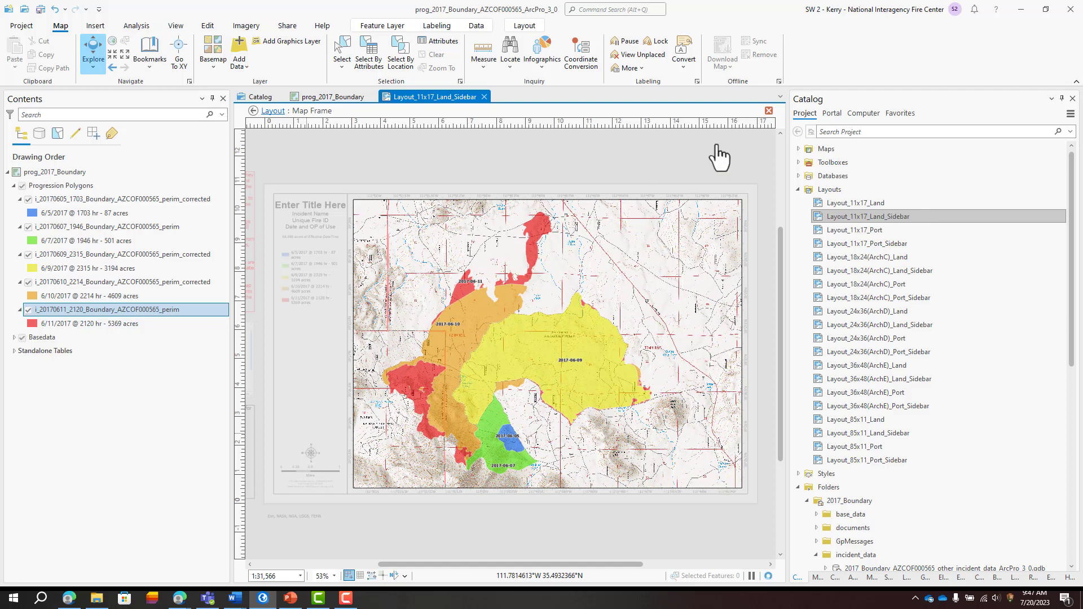
{"action": "left_click", "coordinate": [769, 110]}
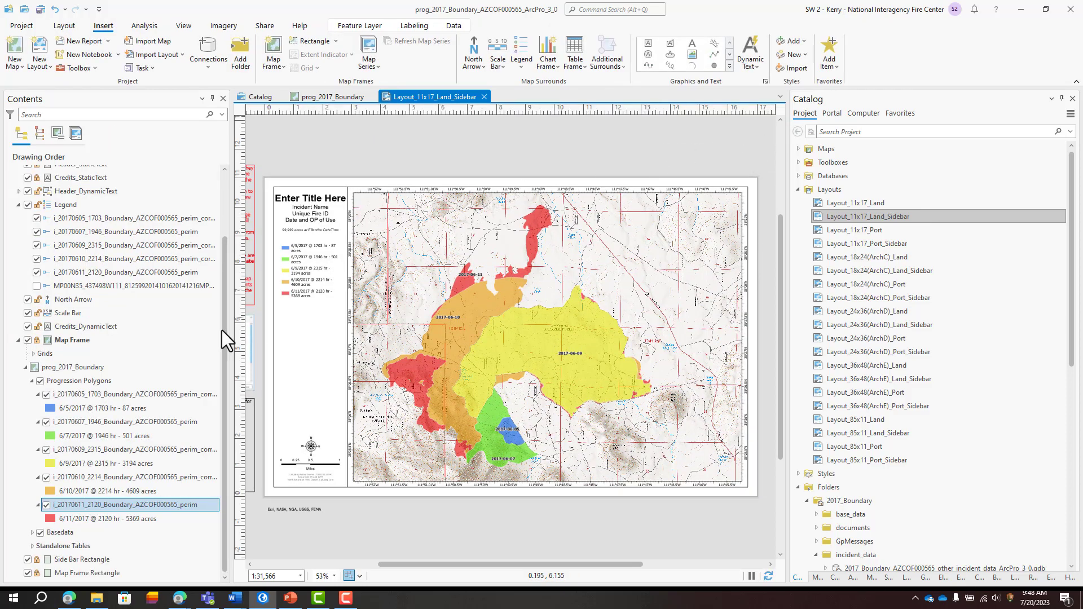
- Set the map metadata title to 'Progression', summary 6/12/2017, and credits to the author's name
{"action": "right_click", "coordinate": [107, 368]}
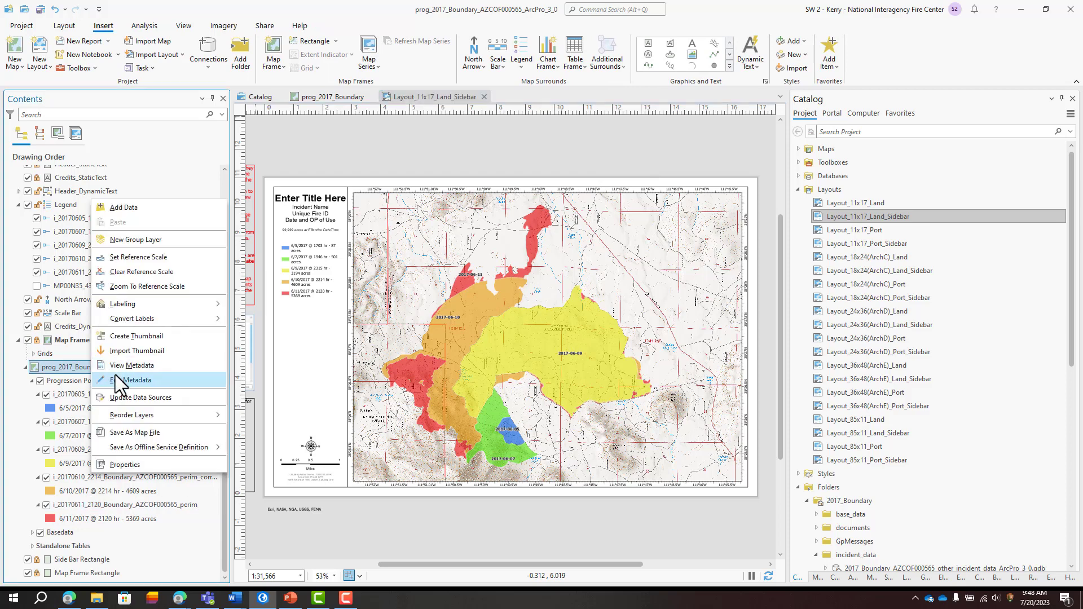
{"action": "left_click", "coordinate": [115, 376]}
{"action": "double_click", "coordinate": [322, 180]}
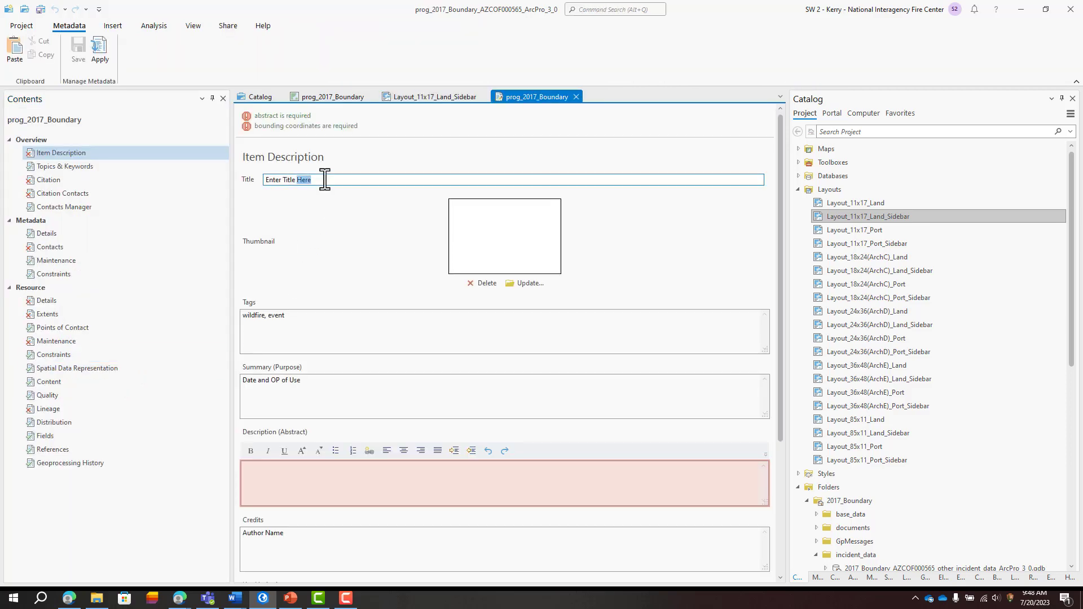
{"action": "key", "text": "ctrl+a"}
{"action": "type", "text": "Progression"}
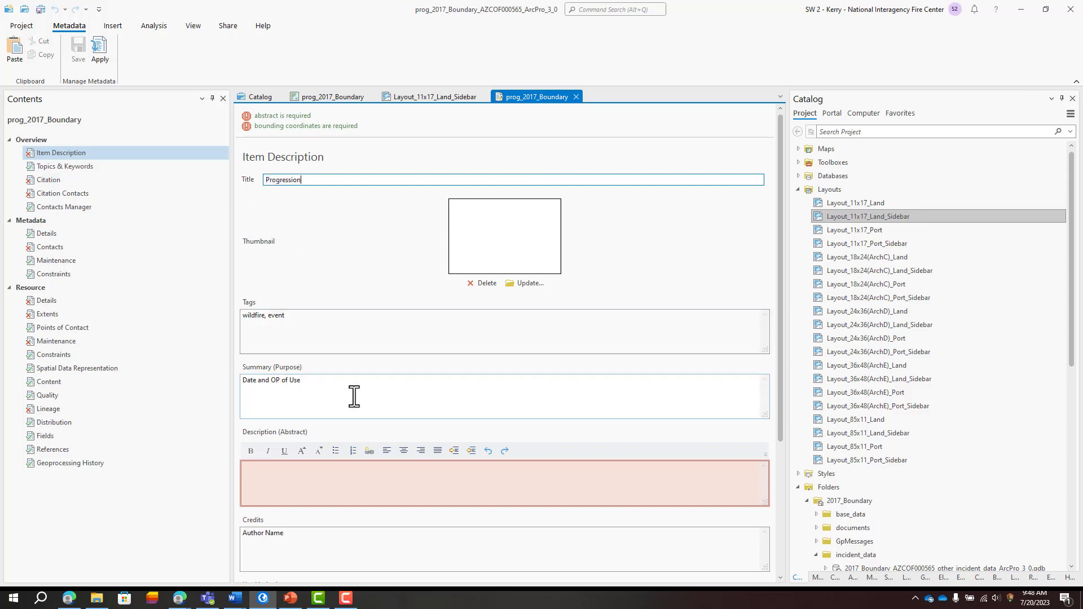
{"action": "left_click_drag", "start_coordinate": [353, 394], "coordinate": [178, 394]}
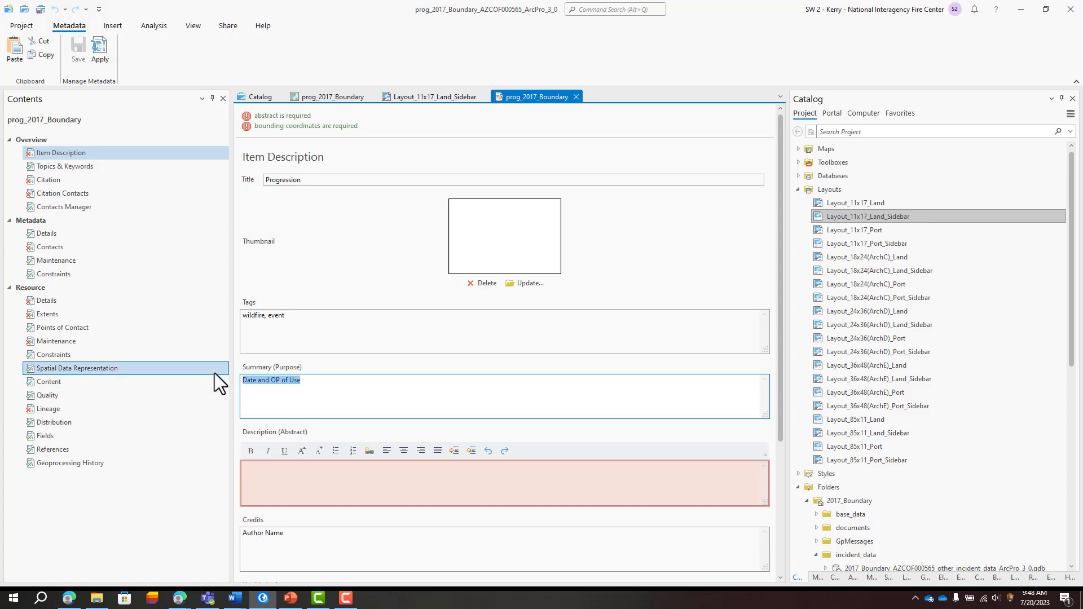
{"action": "type", "text": "6/12/2017"}
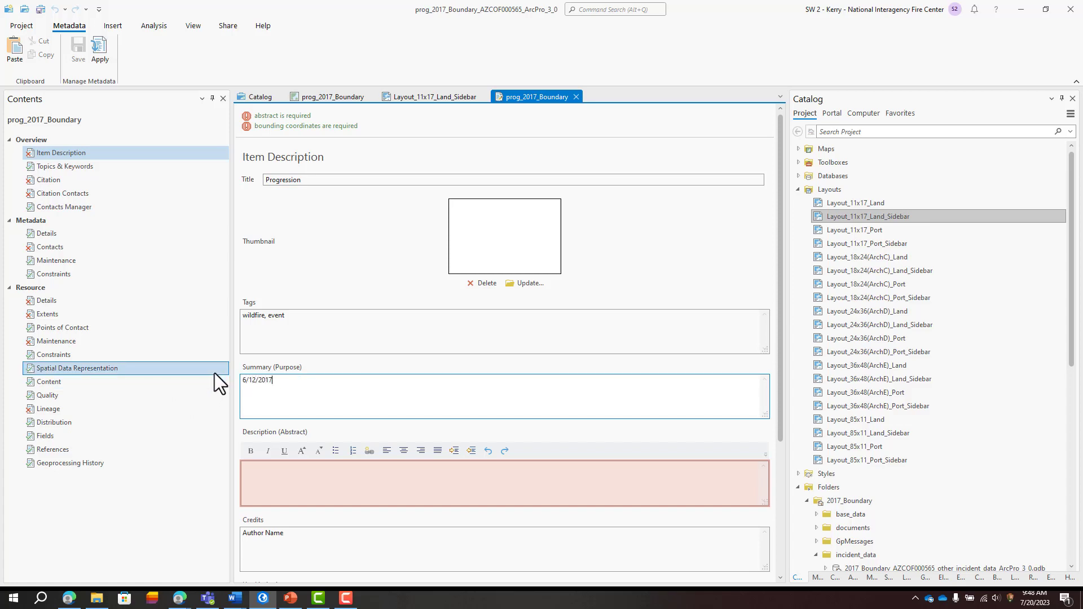
{"action": "left_click_drag", "start_coordinate": [309, 539], "coordinate": [224, 537]}
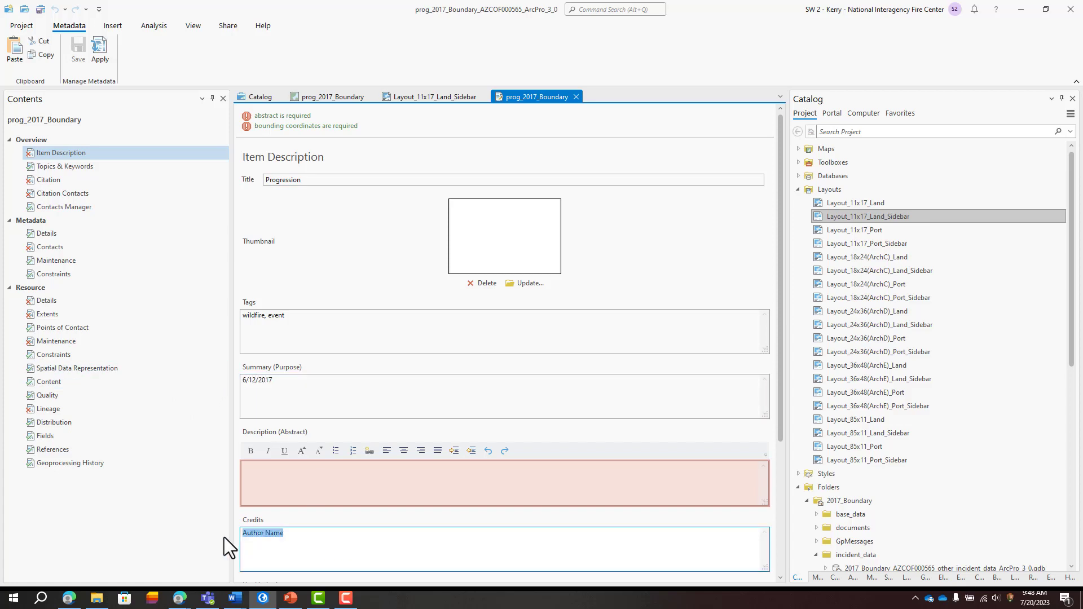
{"action": "type", "text": "PParker"}
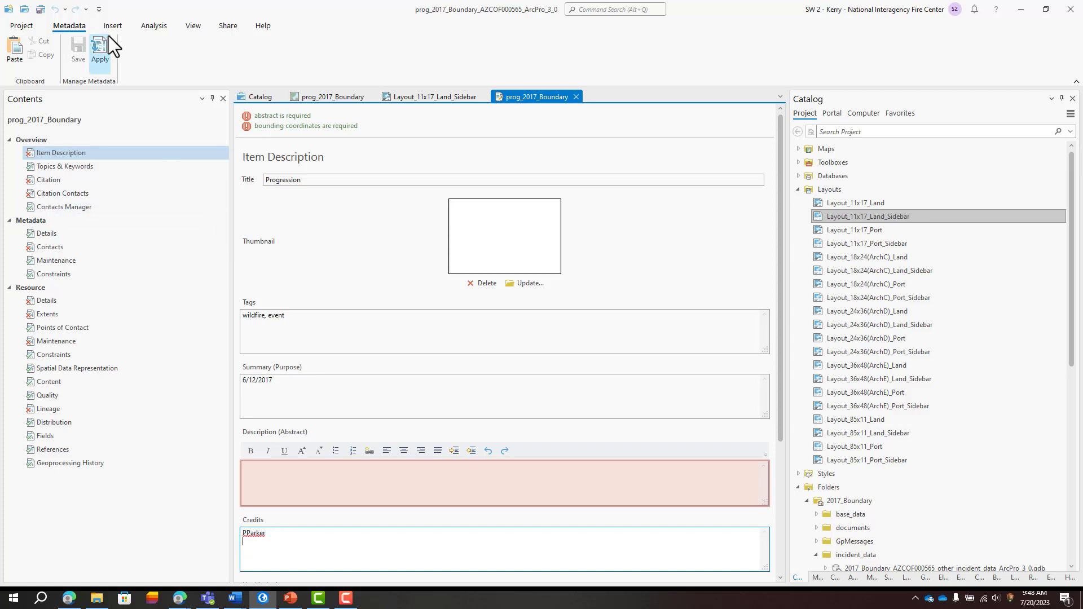
{"action": "left_click", "coordinate": [100, 48]}
{"action": "left_click", "coordinate": [575, 96]}
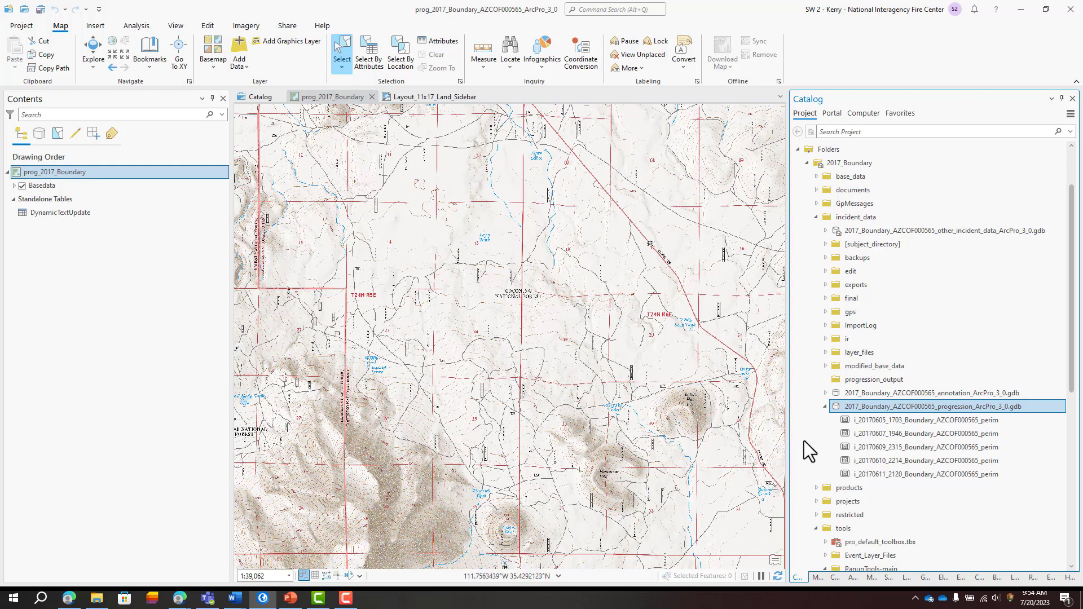
- Open Create Fire Progression and set a NEW progression from the incident's progression geodatabase
{"action": "scroll", "coordinate": [803, 441], "scroll_direction": "down", "scroll_amount": 3}
{"action": "scroll", "coordinate": [804, 441], "scroll_direction": "down", "scroll_amount": 5}
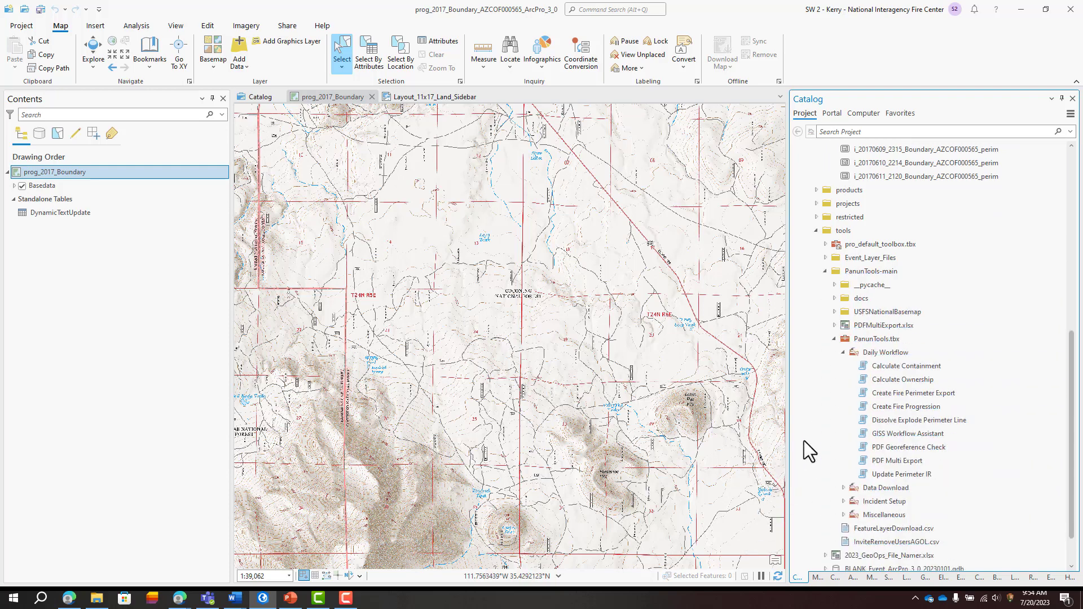
{"action": "double_click", "coordinate": [898, 379]}
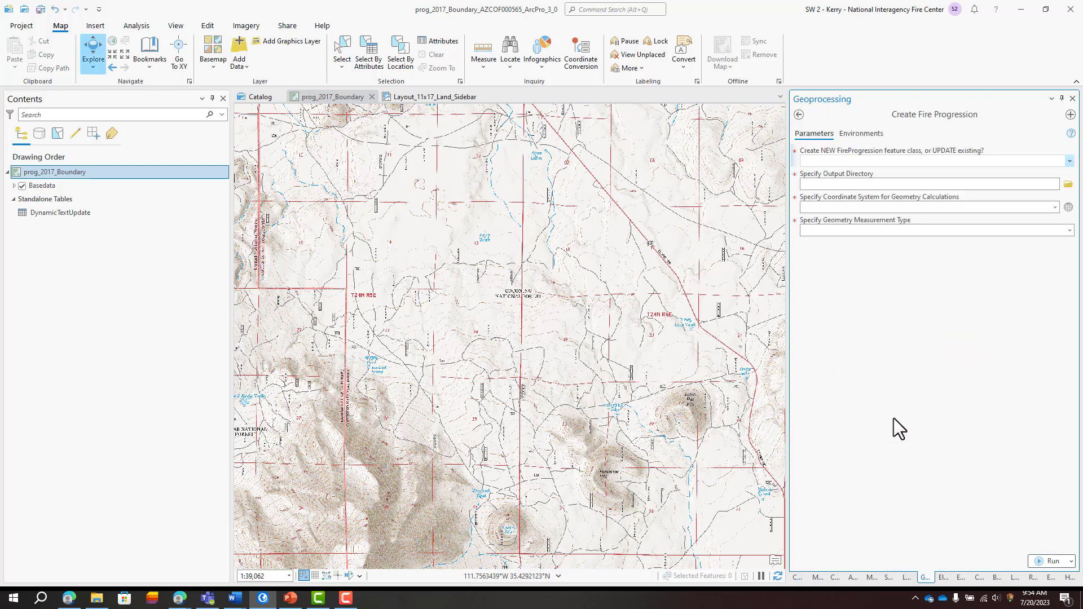
{"action": "left_click", "coordinate": [1069, 161]}
{"action": "left_click", "coordinate": [916, 173]}
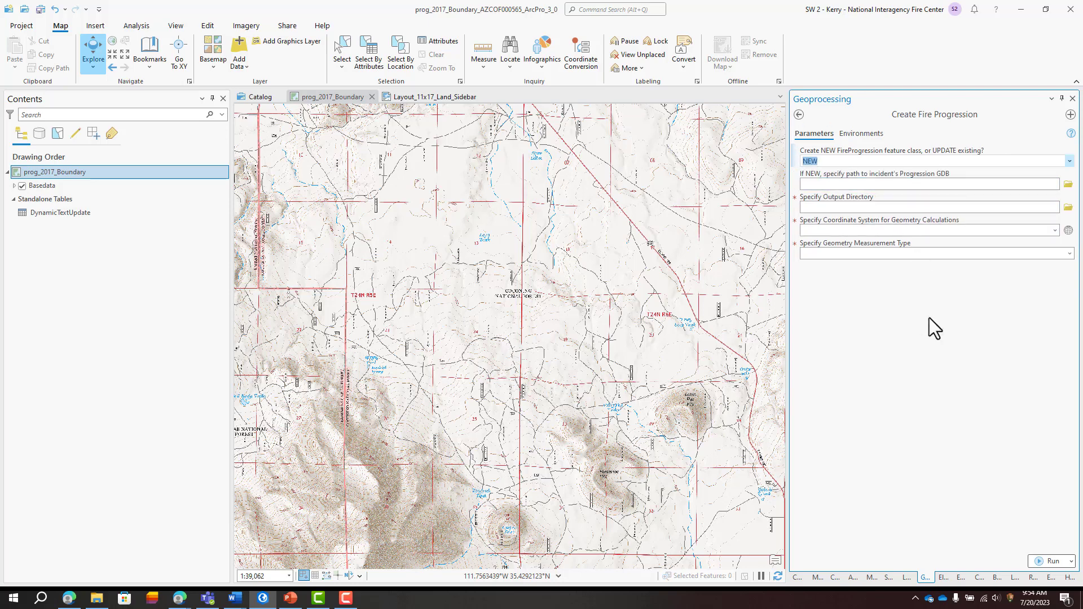
{"action": "left_click", "coordinate": [1067, 184]}
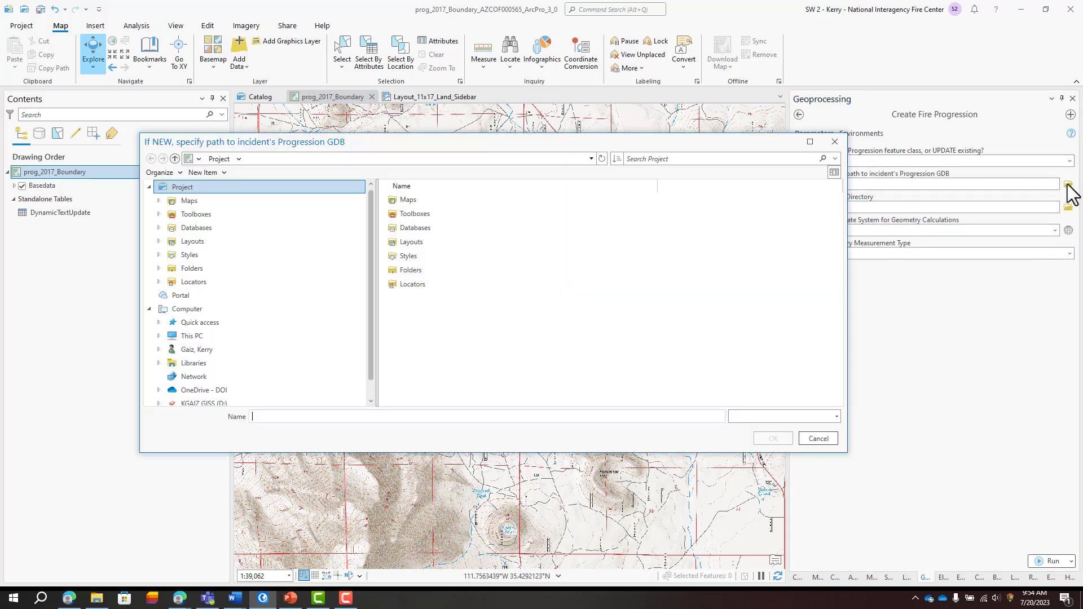
{"action": "left_click", "coordinate": [247, 228]}
{"action": "left_click", "coordinate": [472, 226]}
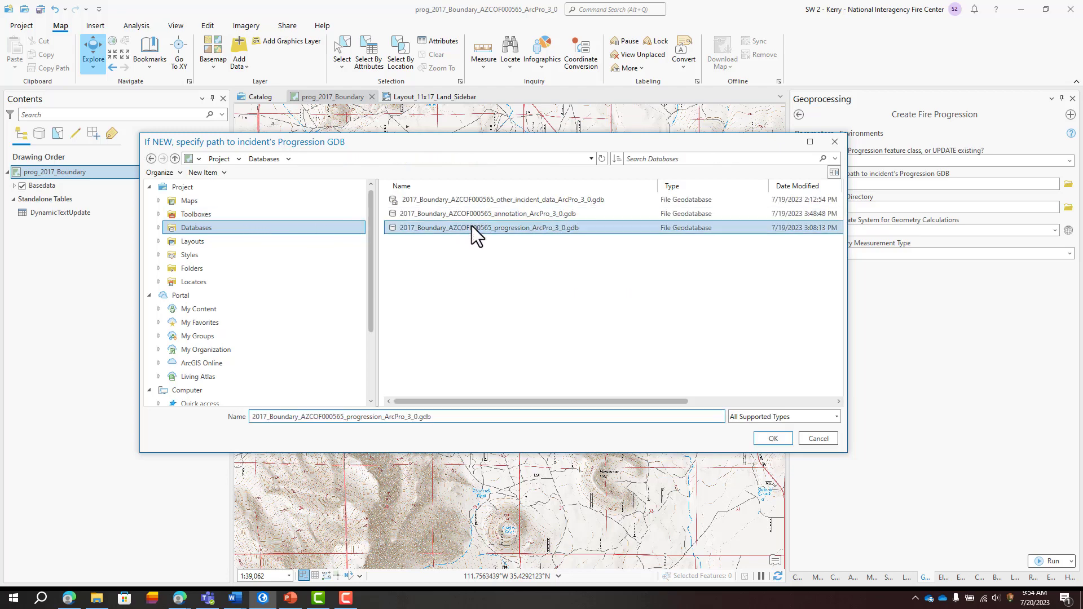
{"action": "left_click", "coordinate": [772, 438]}
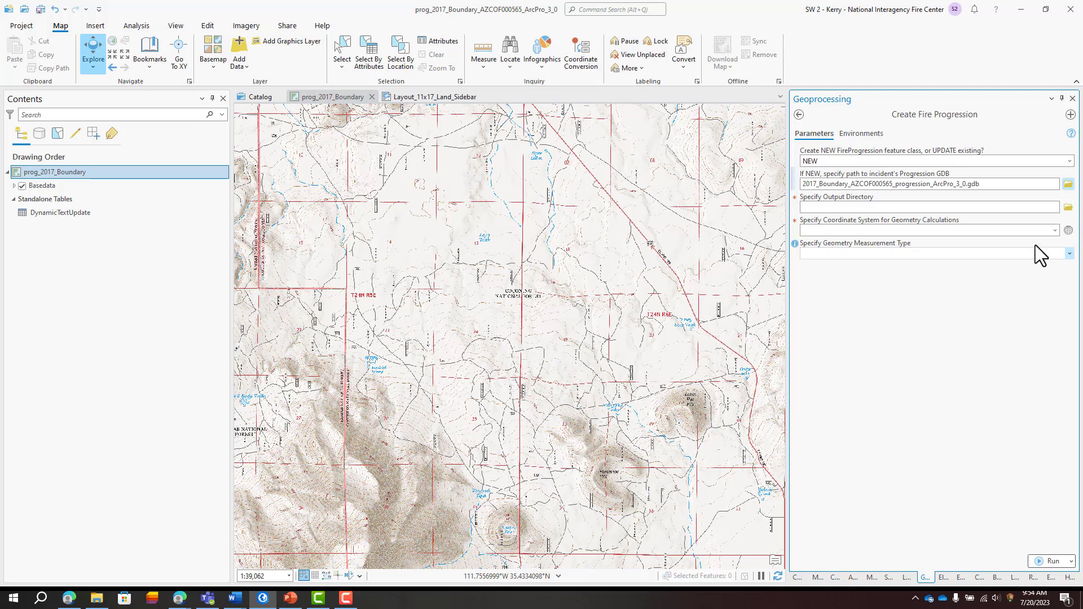
- Set the output directory to 2017_Boundary > incident_data > progression_output
{"action": "left_click", "coordinate": [1067, 208]}
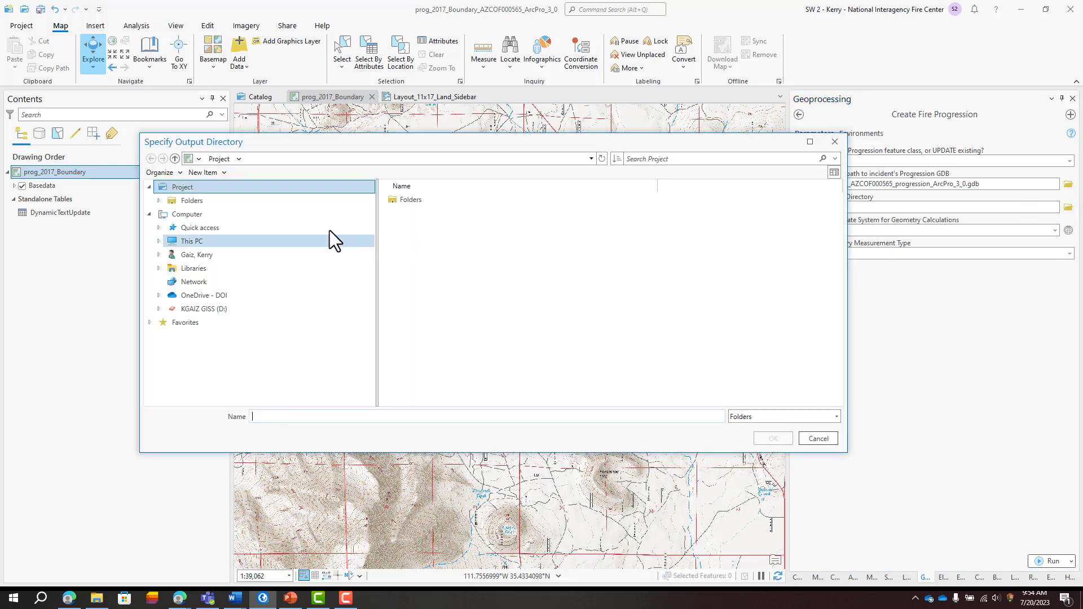
{"action": "left_click", "coordinate": [232, 200]}
{"action": "double_click", "coordinate": [429, 201]}
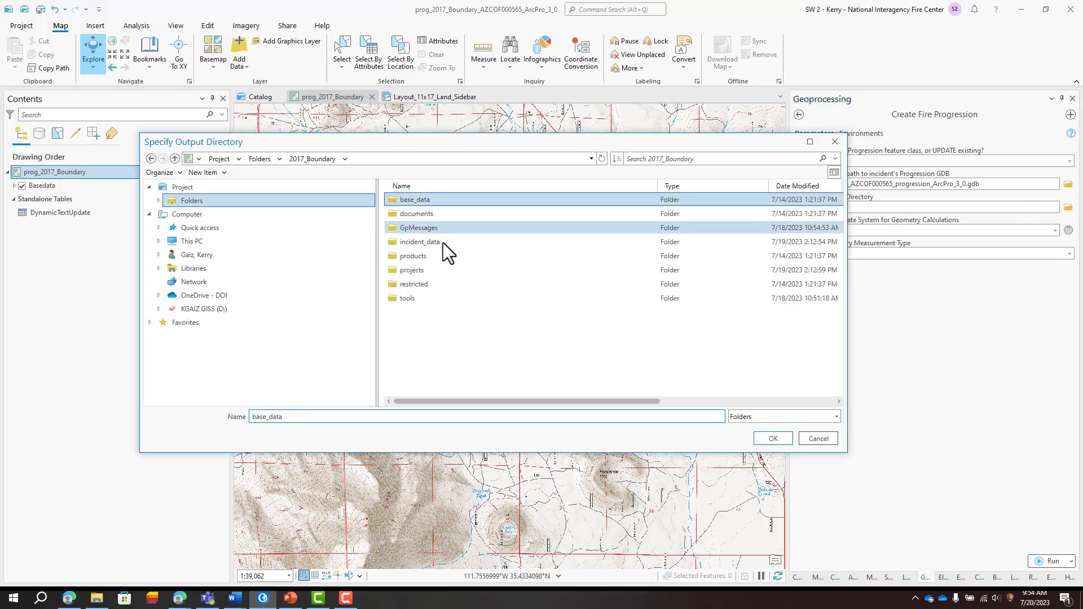
{"action": "double_click", "coordinate": [423, 242]}
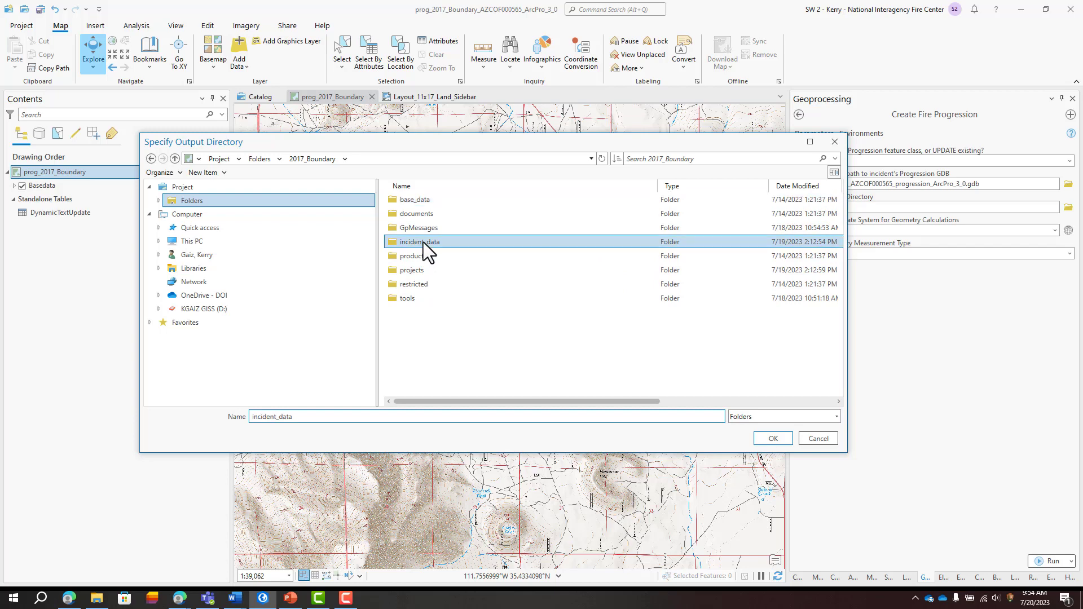
{"action": "left_click", "coordinate": [430, 341]}
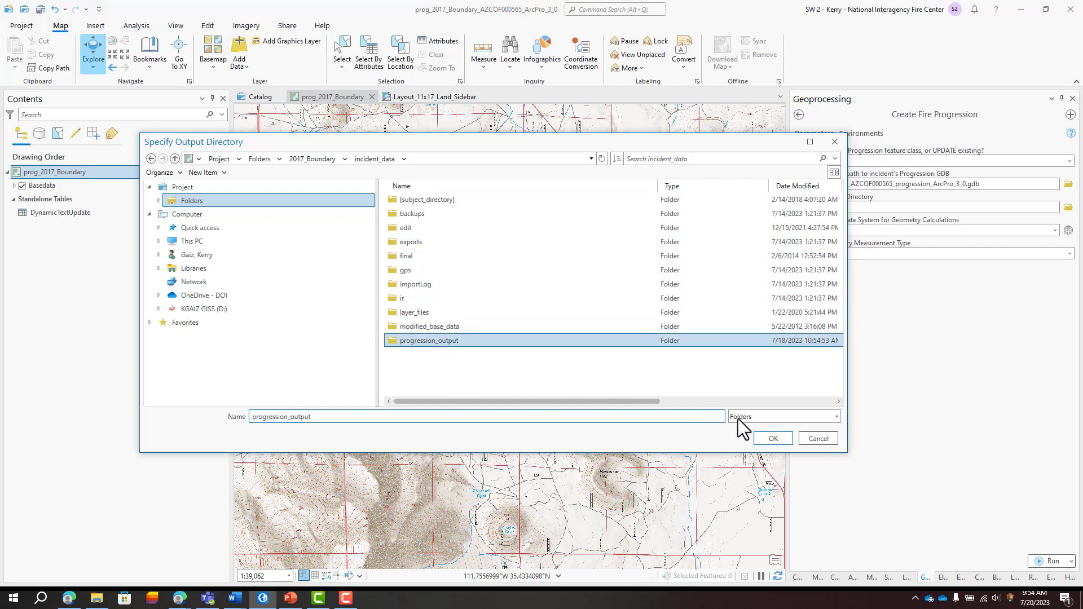
{"action": "left_click", "coordinate": [761, 434]}
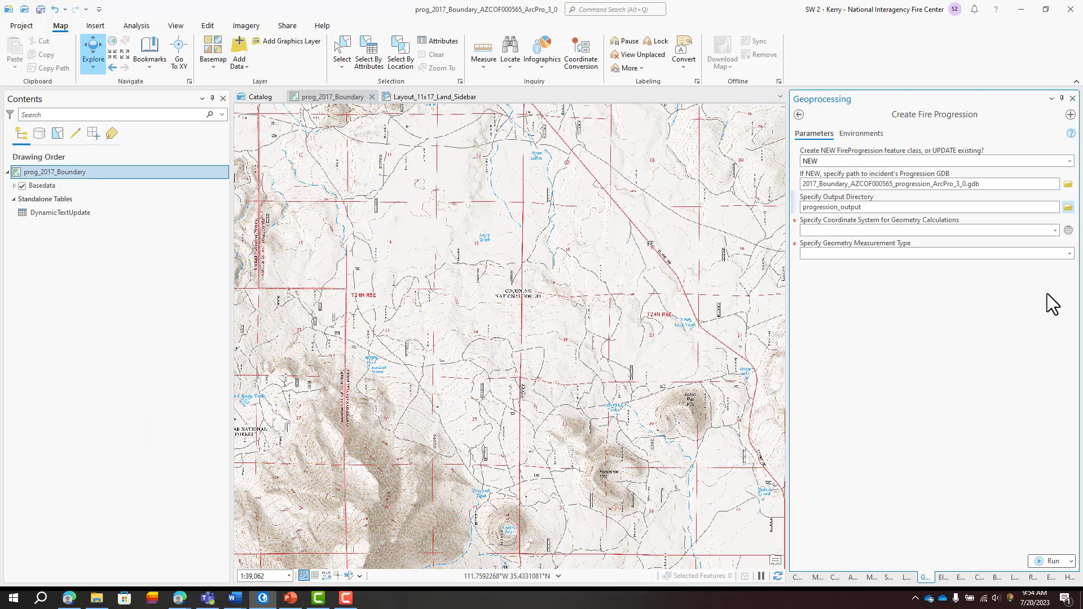
- Calculate in NAD_1983_UTM_Zone_12N with GEODESIC measurement and run the tool
{"action": "left_click", "coordinate": [1055, 230]}
{"action": "left_click", "coordinate": [878, 245]}
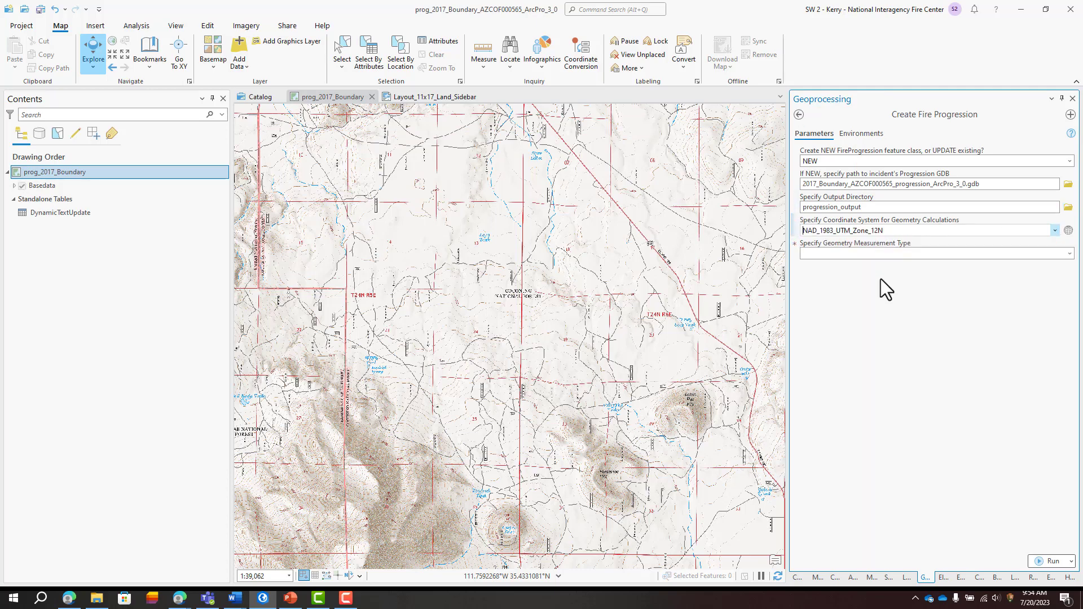
{"action": "left_click", "coordinate": [1068, 254]}
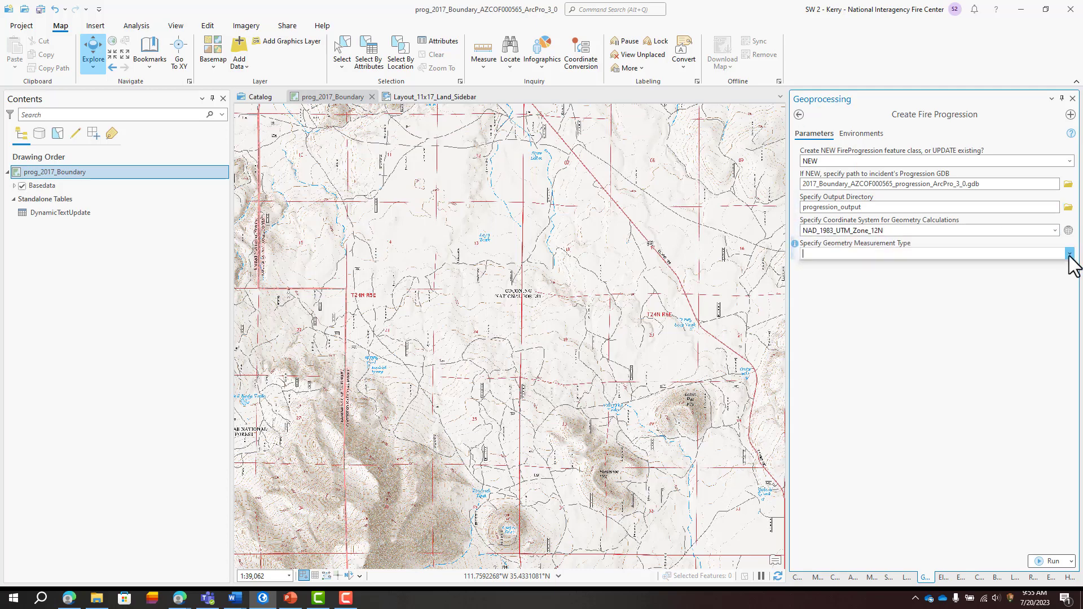
{"action": "left_click", "coordinate": [1069, 254]}
{"action": "left_click", "coordinate": [850, 266]}
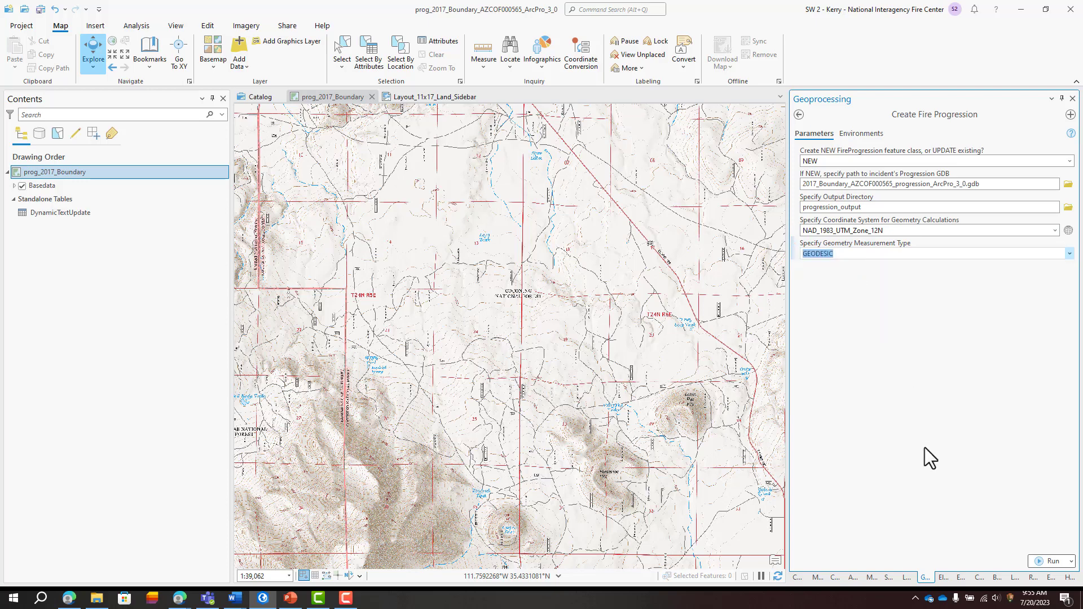
{"action": "left_click", "coordinate": [1047, 560]}
- Review the Create Fire Progression run details, then close the message log
{"action": "left_click", "coordinate": [813, 564]}
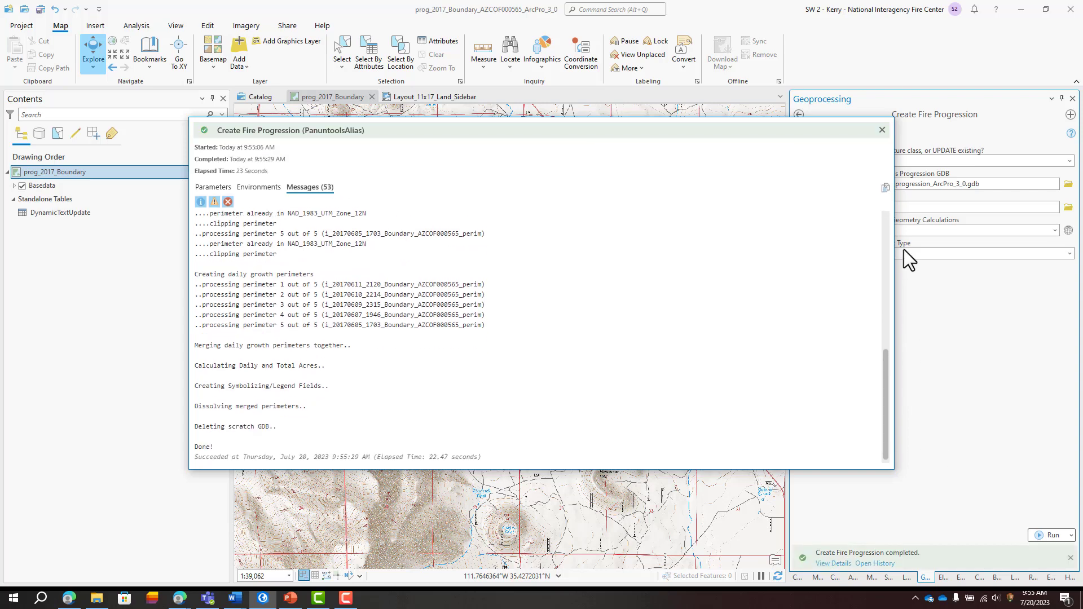
{"action": "left_click", "coordinate": [882, 131]}
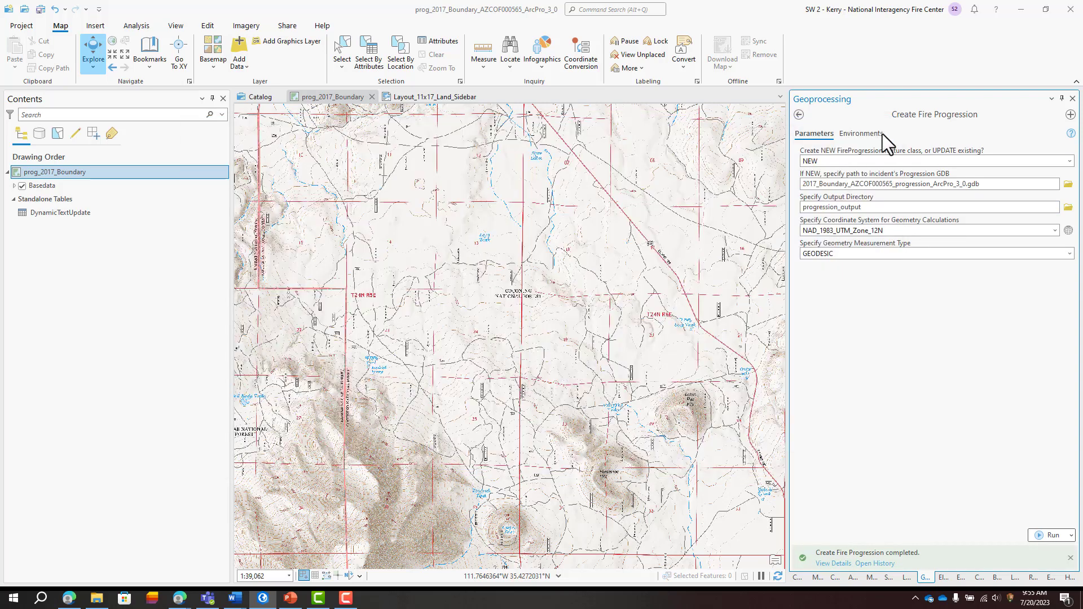
- Refresh progression_output in Catalog and drag the FireProgression_20230720_0955 feature class onto the map
{"action": "left_click", "coordinate": [794, 578]}
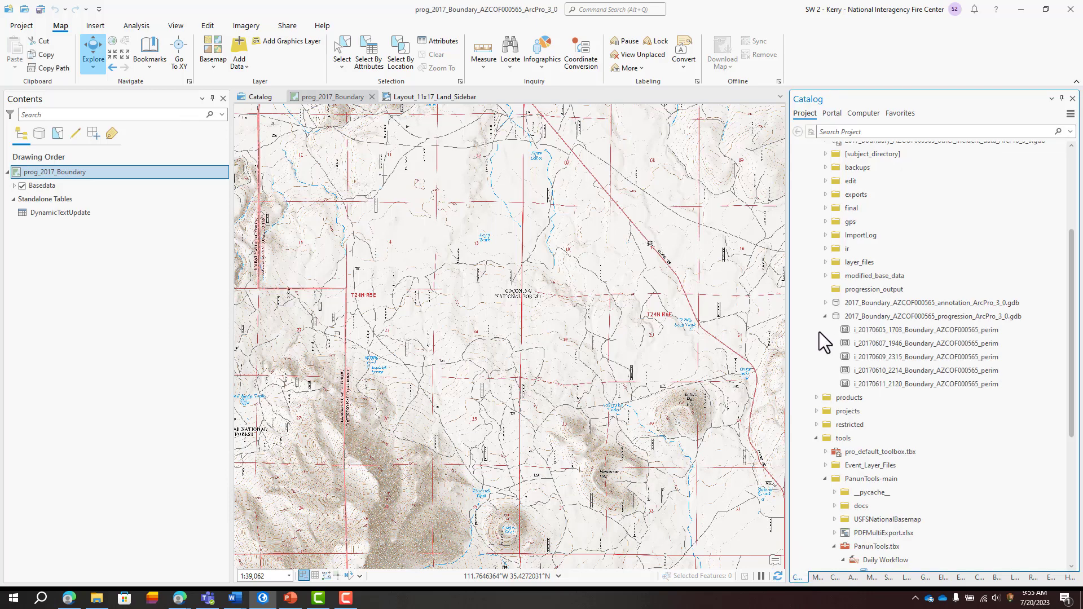
{"action": "left_click", "coordinate": [824, 316]}
{"action": "left_click", "coordinate": [851, 286]}
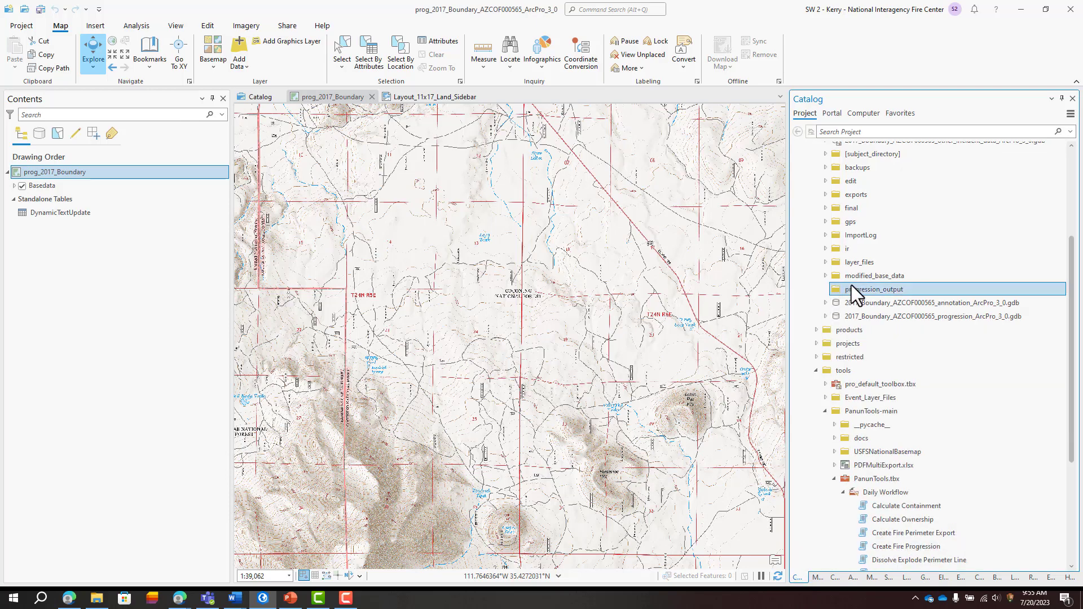
{"action": "right_click", "coordinate": [851, 287]}
{"action": "left_click", "coordinate": [888, 359]}
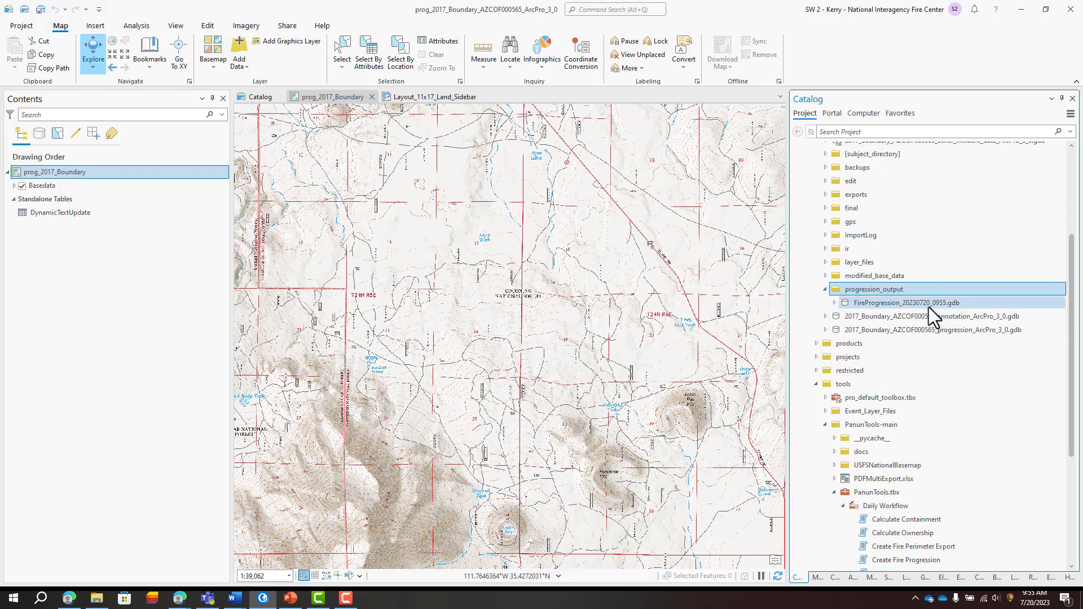
{"action": "mouse_move", "coordinate": [928, 307]}
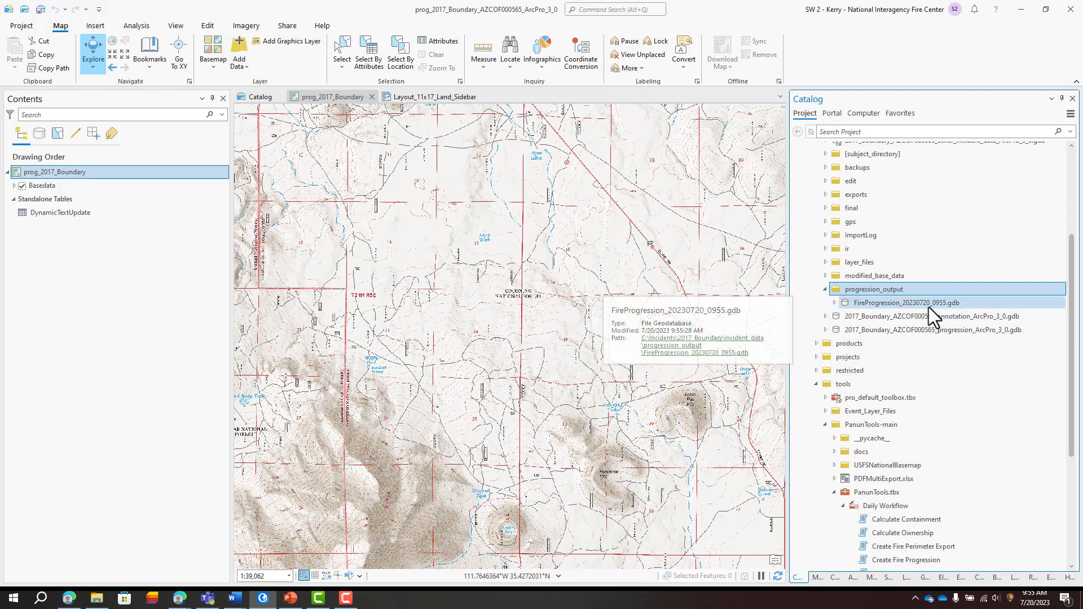
{"action": "left_click", "coordinate": [834, 302]}
{"action": "mouse_move", "coordinate": [883, 315]}
{"action": "left_mouse_down"}
{"action": "mouse_move", "coordinate": [713, 350]}
{"action": "mouse_move", "coordinate": [688, 387]}
{"action": "left_mouse_up"}
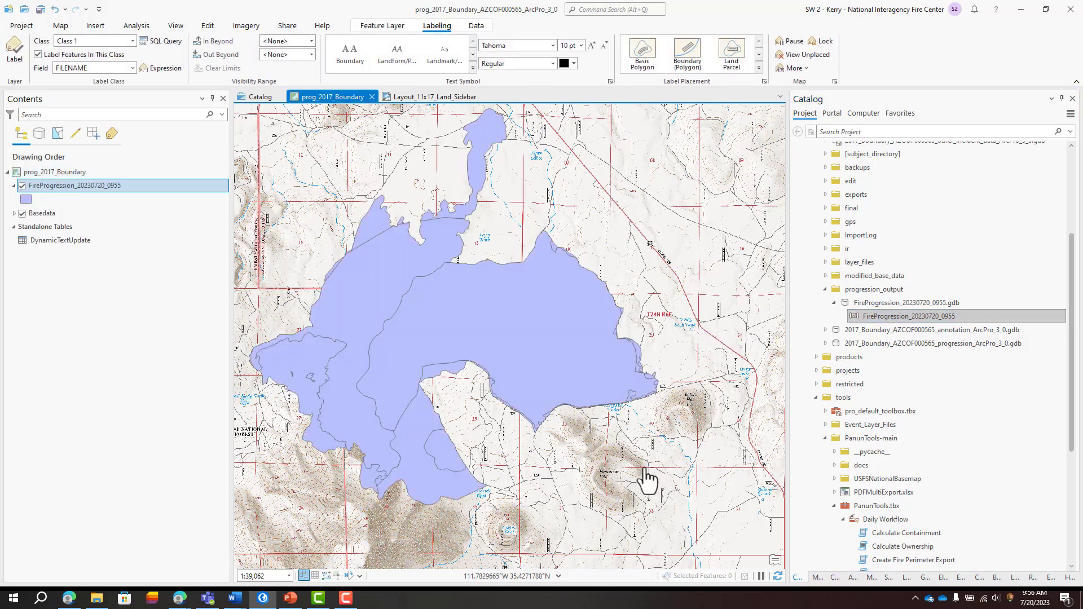
- Symbolize the fire progression layer with Unique Values on the PROG_LEGEND4 field
{"action": "left_click", "coordinate": [381, 26]}
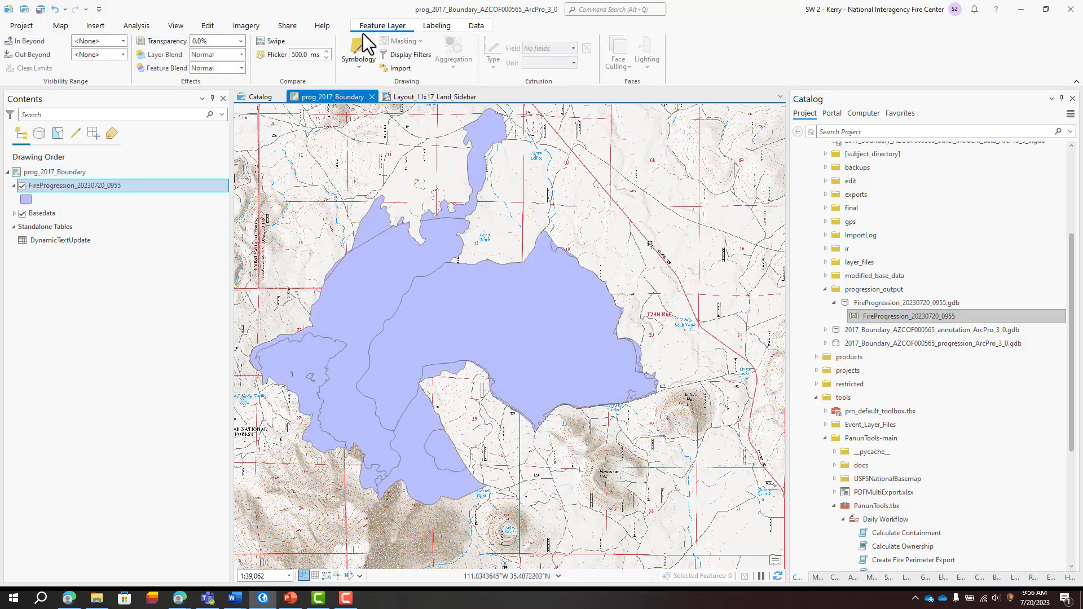
{"action": "left_click", "coordinate": [355, 46]}
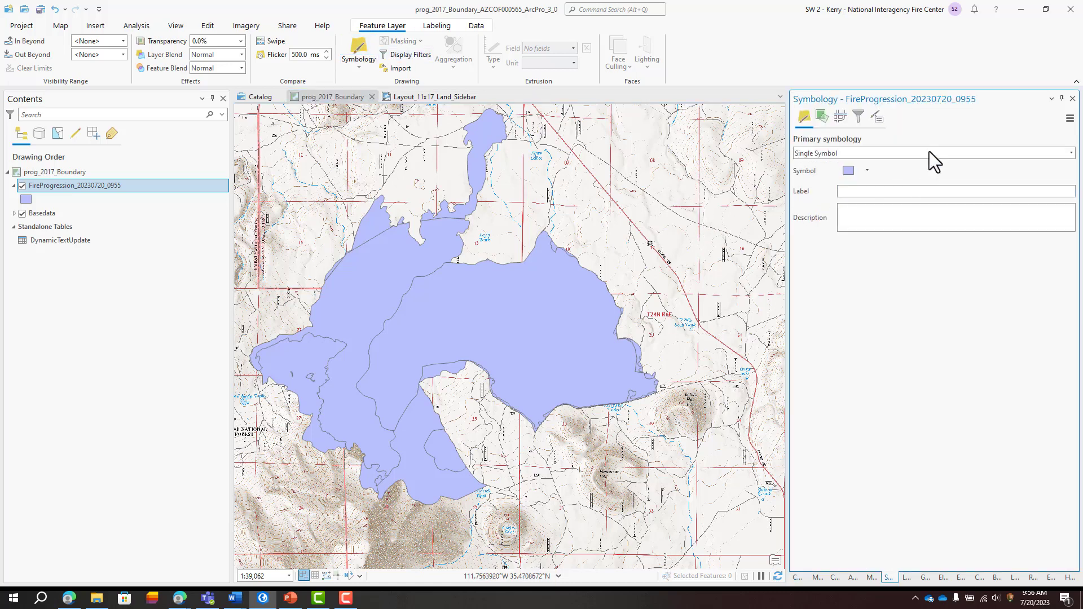
{"action": "left_click", "coordinate": [897, 153]}
{"action": "left_click", "coordinate": [850, 217]}
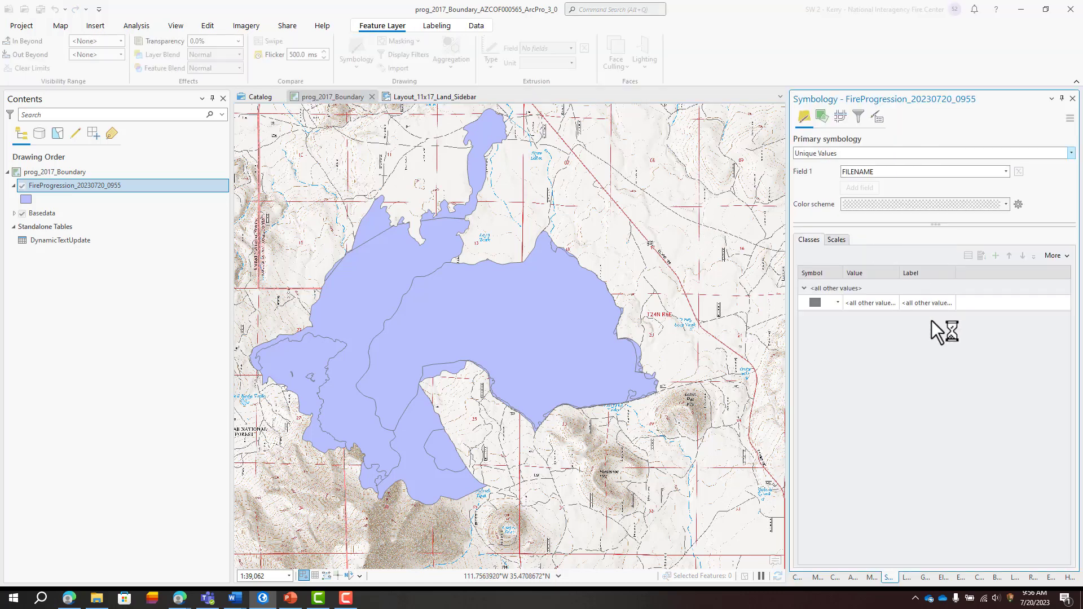
{"action": "left_click", "coordinate": [1005, 170]}
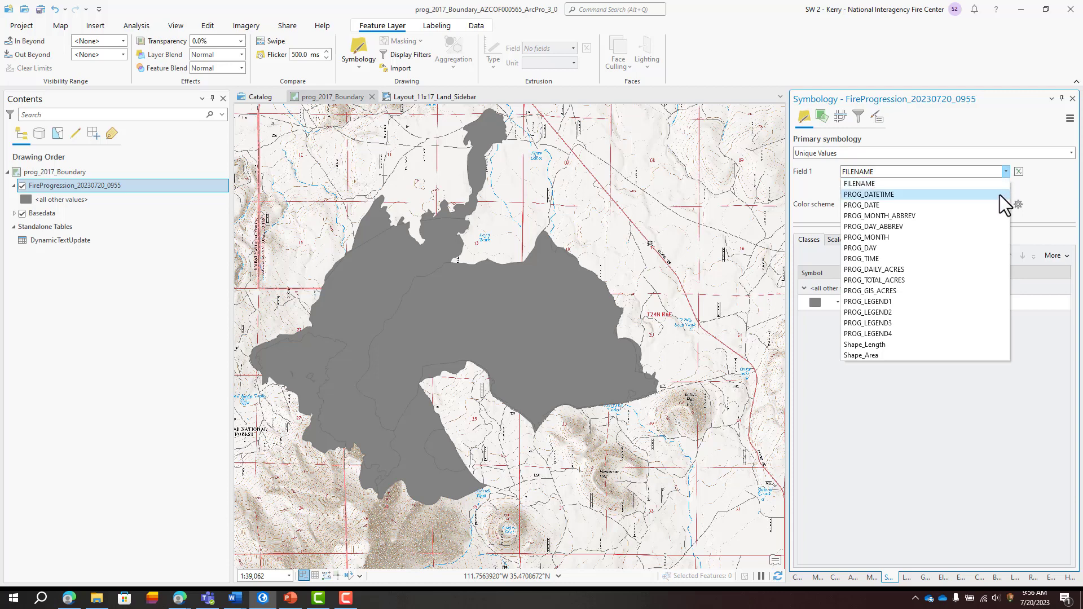
{"action": "left_click", "coordinate": [926, 333]}
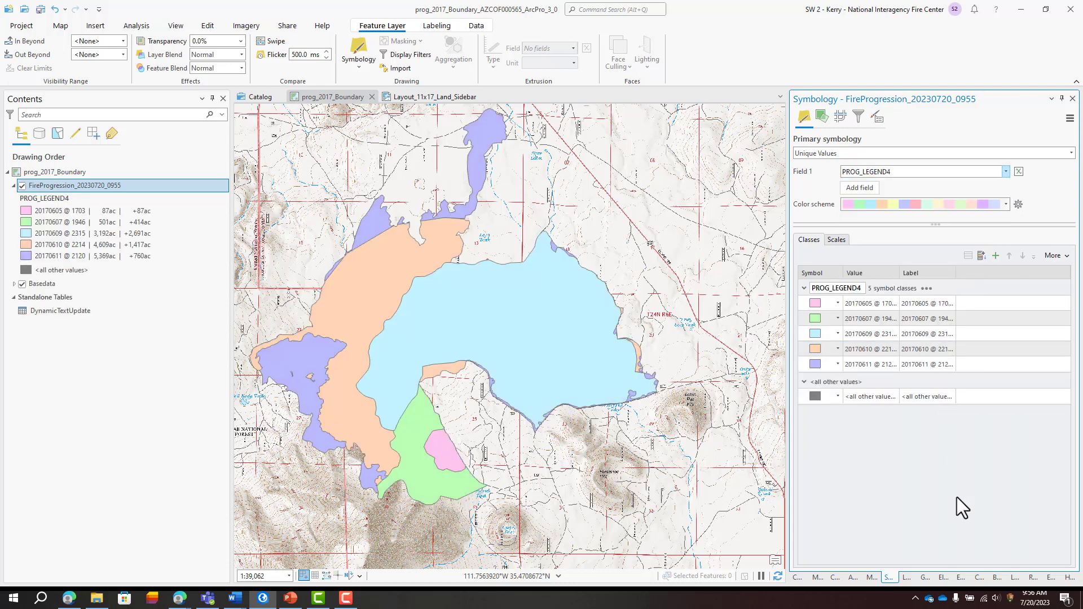
- Apply the Spectral (Continuous) ramp, reverse the symbol order, and remove <all other values>
{"action": "left_click", "coordinate": [1006, 204]}
{"action": "left_click", "coordinate": [861, 403]}
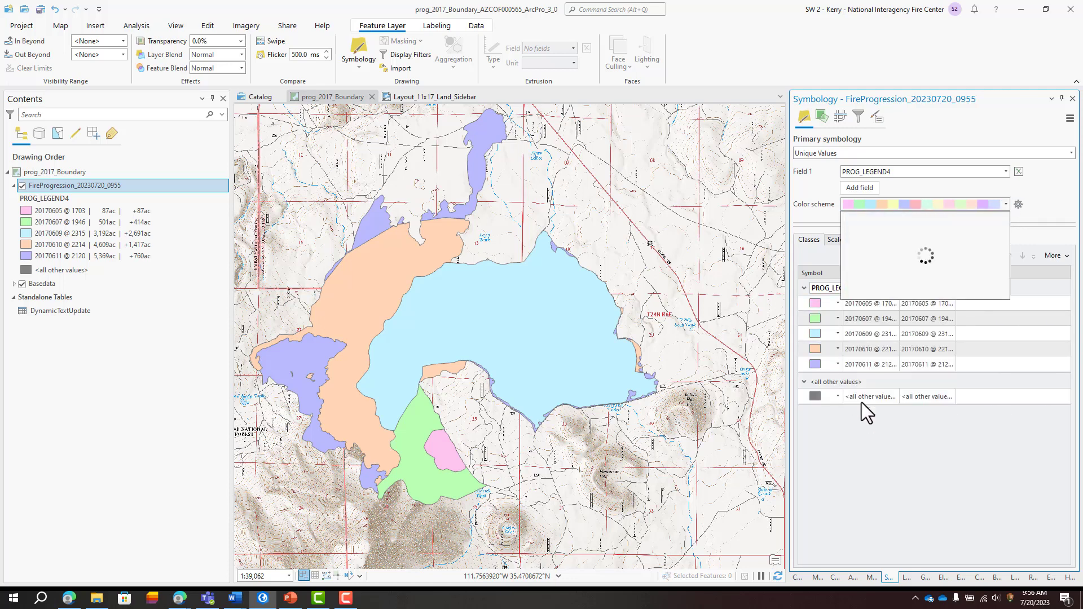
{"action": "left_click_drag", "start_coordinate": [999, 231], "coordinate": [1000, 238]}
{"action": "scroll", "coordinate": [966, 289], "scroll_direction": "up", "scroll_amount": 1}
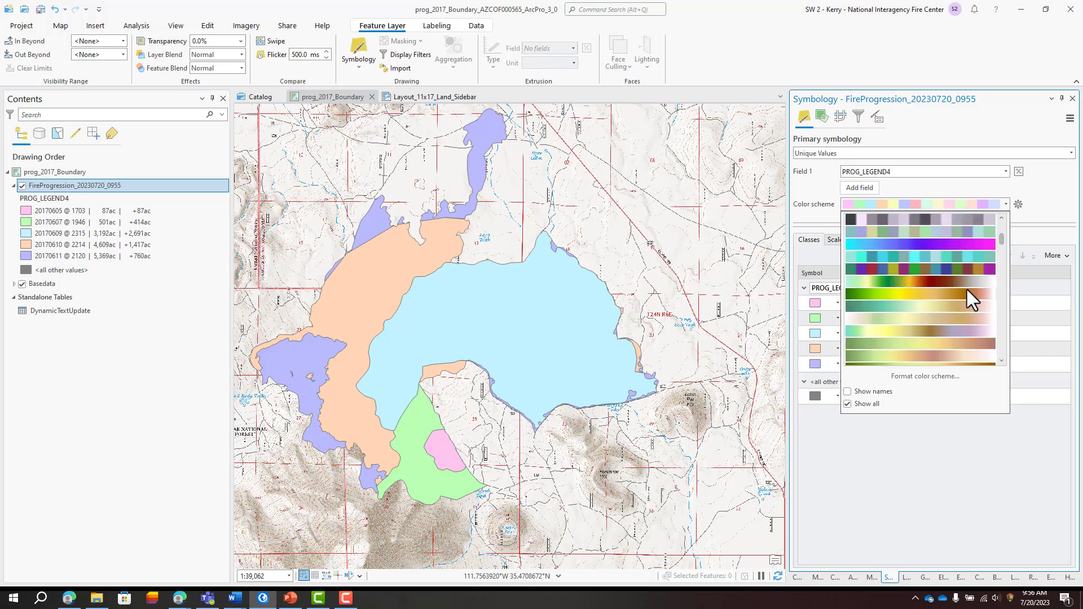
{"action": "scroll", "coordinate": [968, 289], "scroll_direction": "up", "scroll_amount": 3}
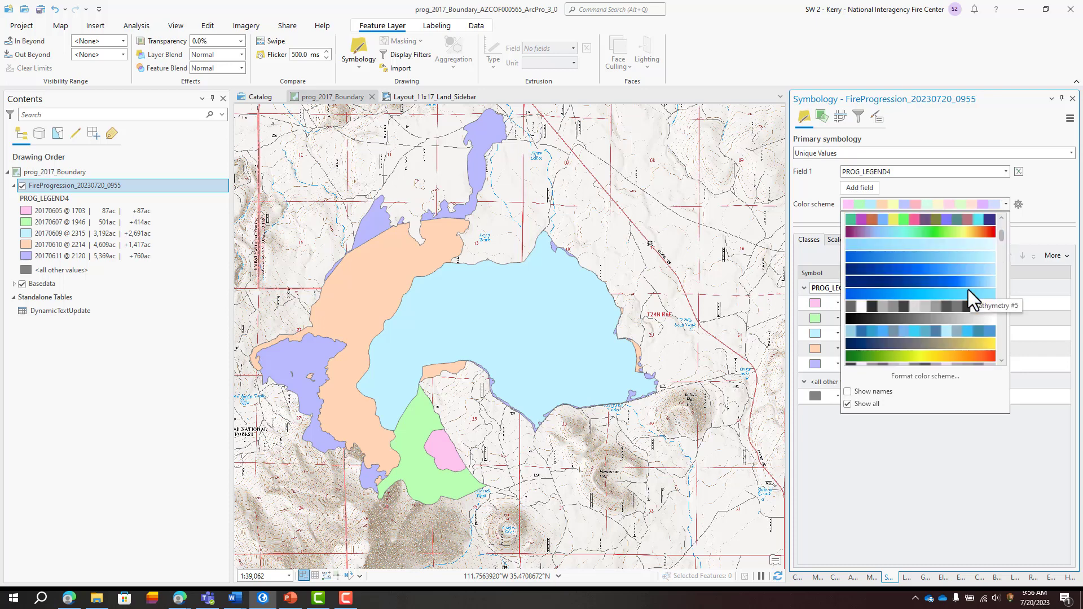
{"action": "scroll", "coordinate": [967, 289], "scroll_direction": "up", "scroll_amount": 1}
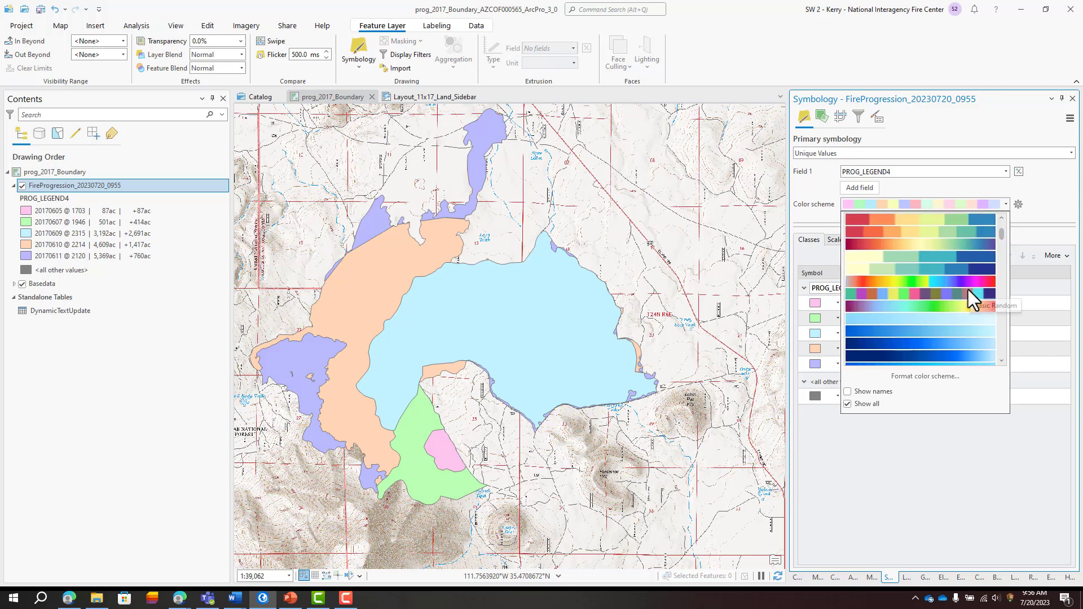
{"action": "left_click", "coordinate": [964, 245]}
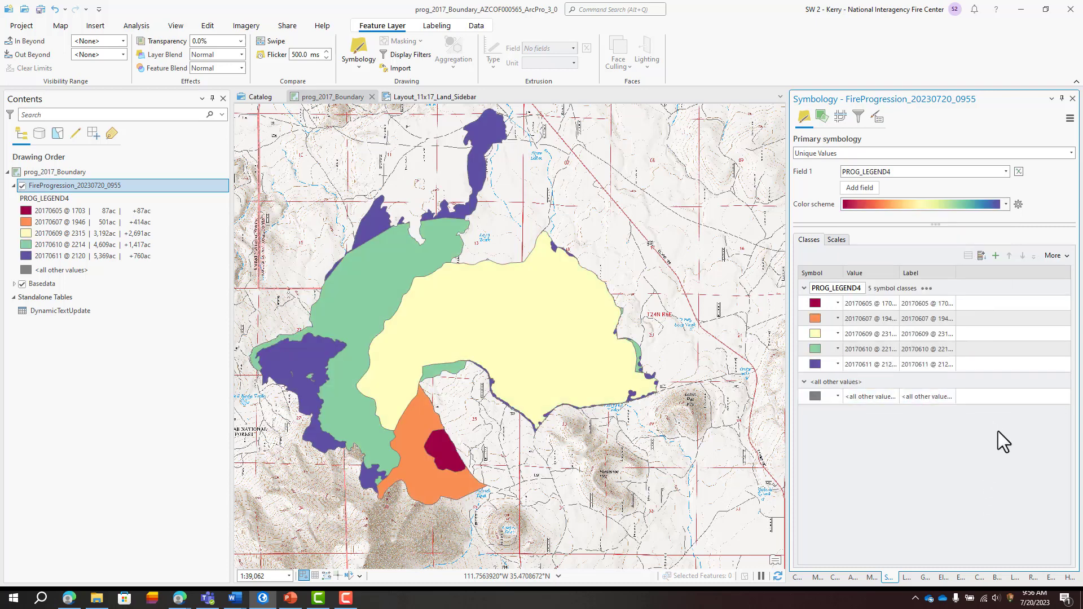
{"action": "left_click", "coordinate": [1063, 257]}
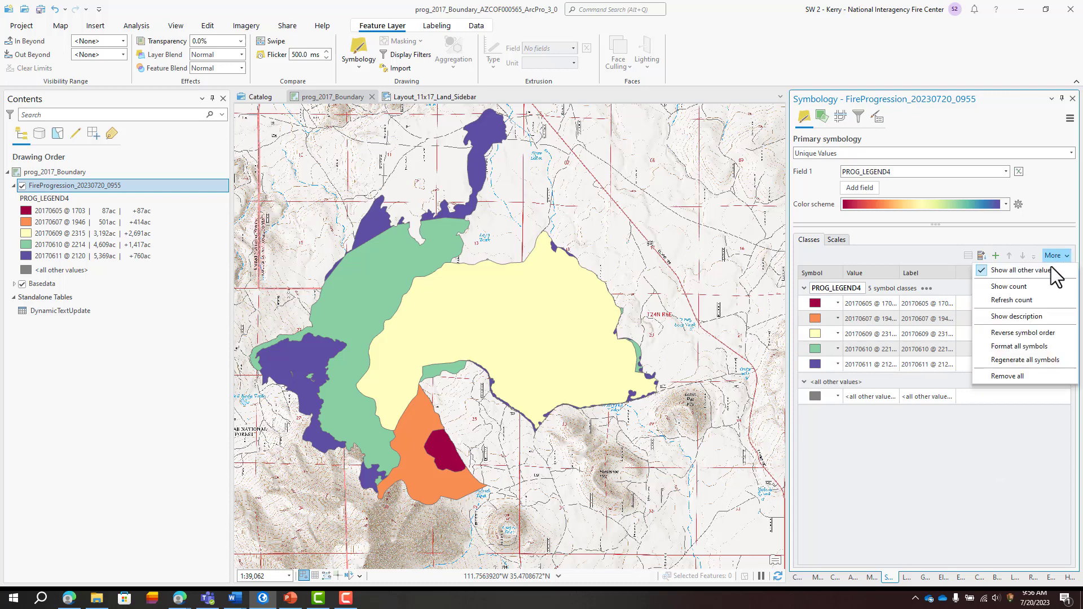
{"action": "left_click", "coordinate": [1049, 334]}
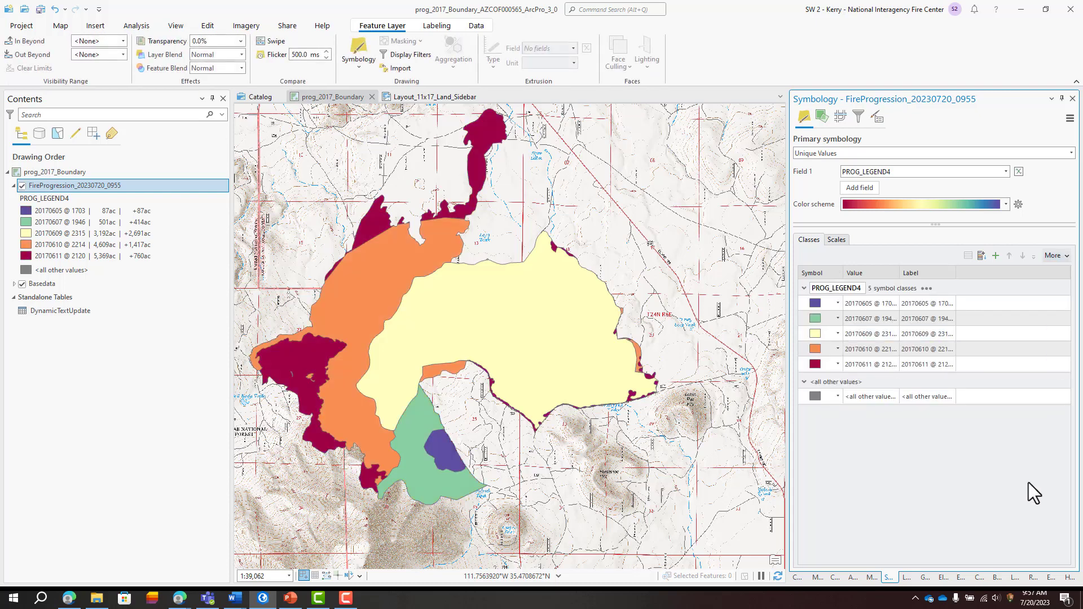
{"action": "right_click", "coordinate": [882, 398]}
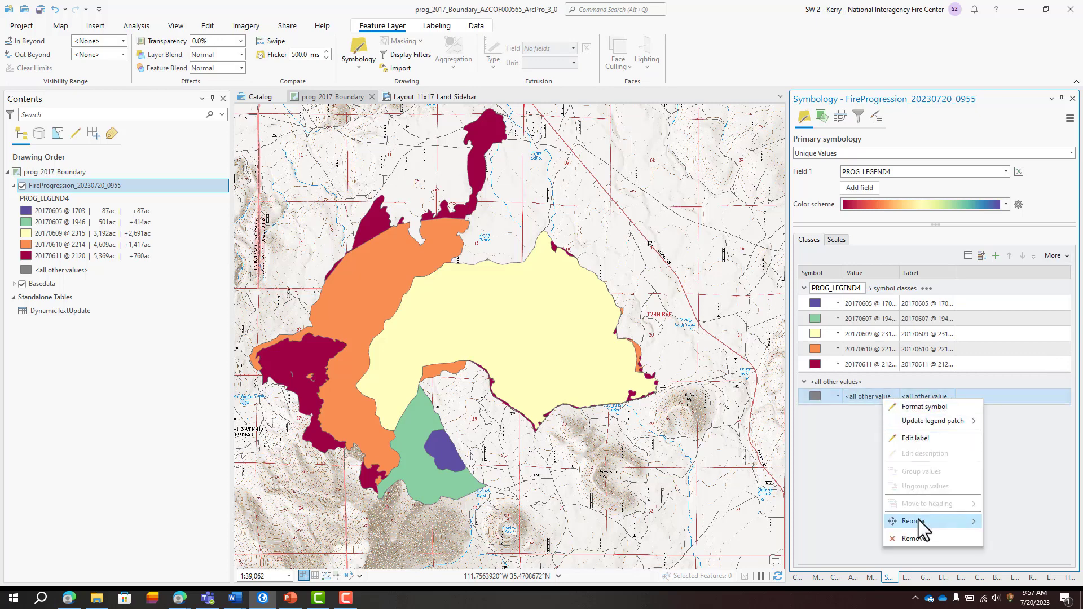
{"action": "left_click", "coordinate": [915, 538]}
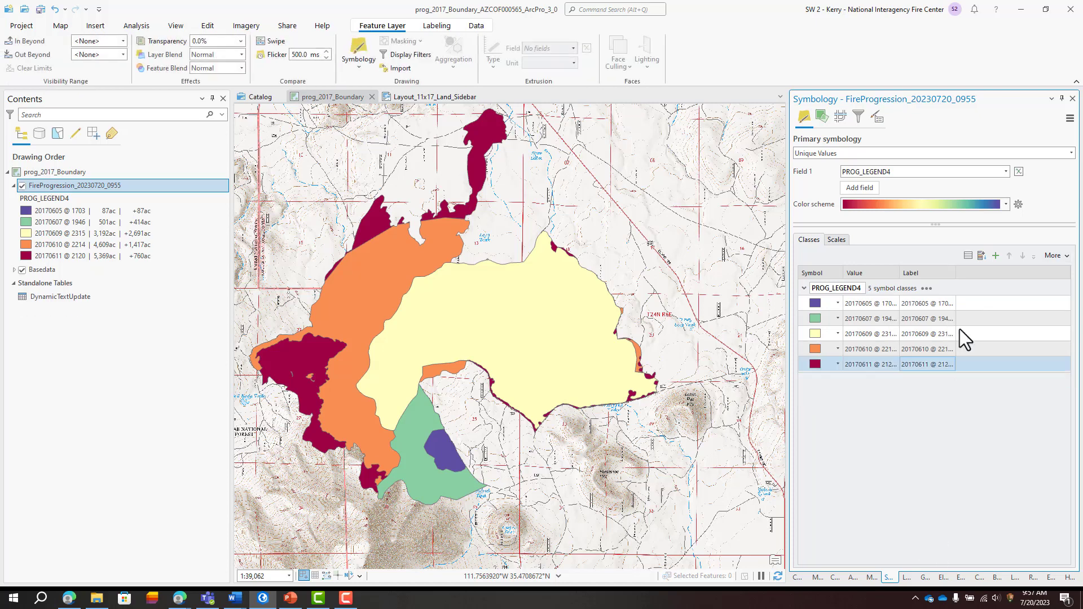
{"action": "left_click_drag", "start_coordinate": [956, 273], "coordinate": [1052, 273]}
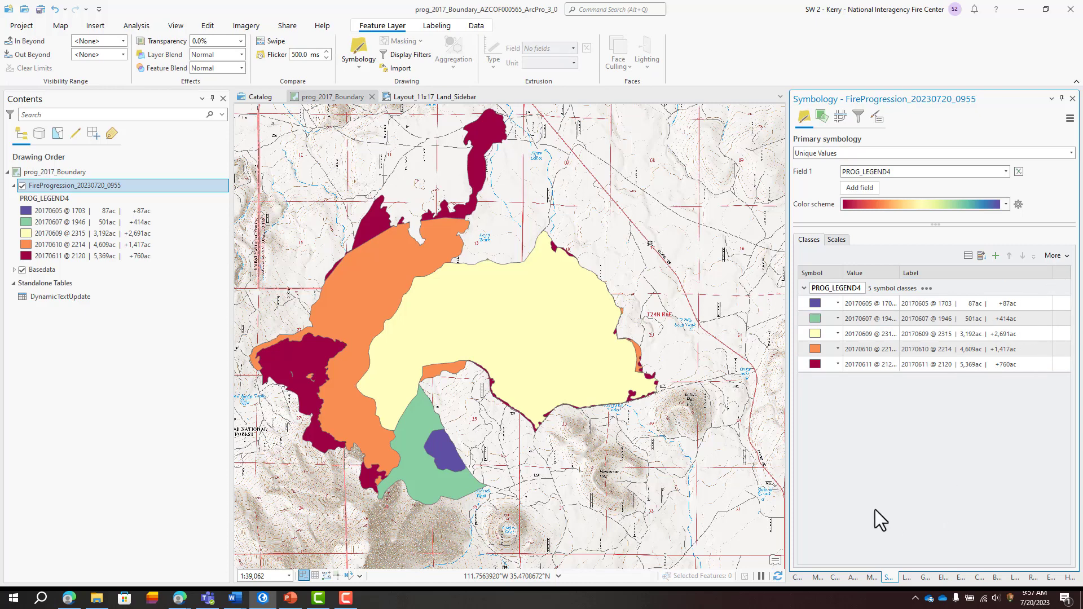
- Make the perimeters 40% transparent and label them with the PROG_DAY_ABBREV field
{"action": "left_click", "coordinate": [223, 41]}
{"action": "key", "text": "Tab"}
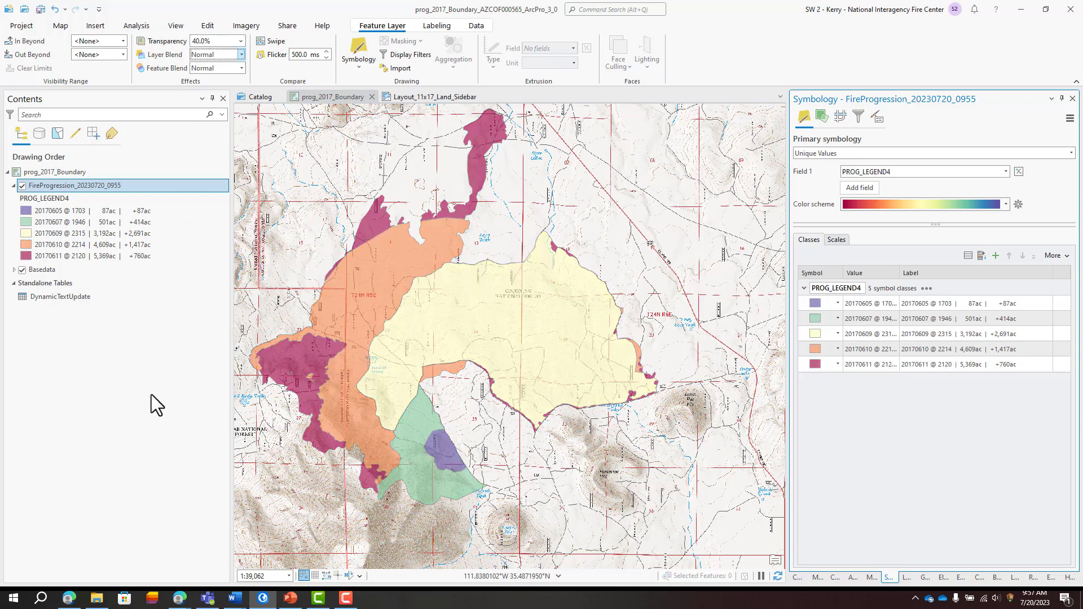
{"action": "left_click", "coordinate": [437, 26]}
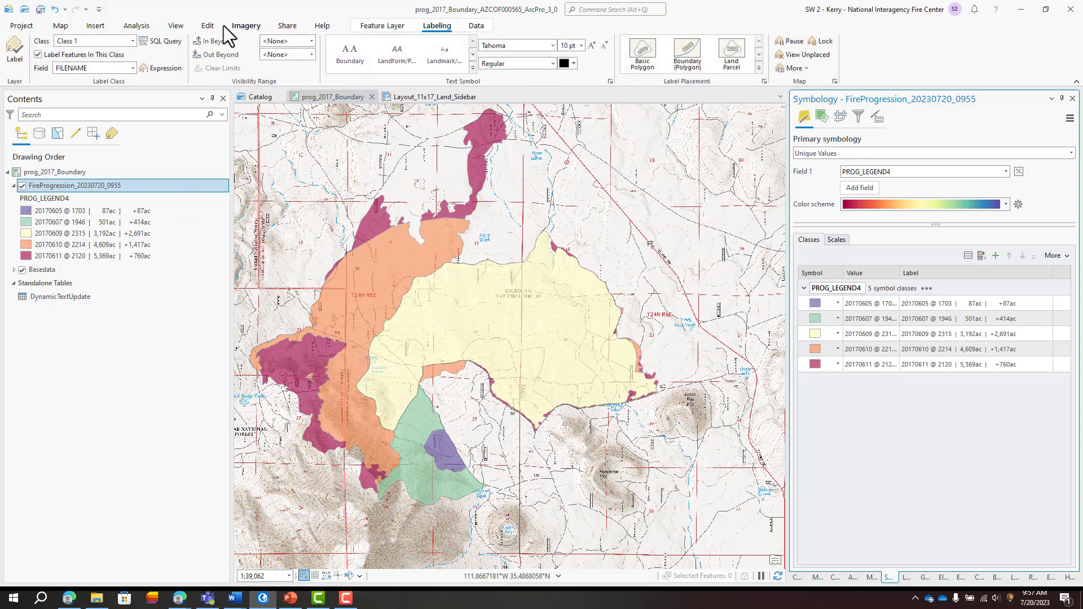
{"action": "left_click", "coordinate": [132, 68]}
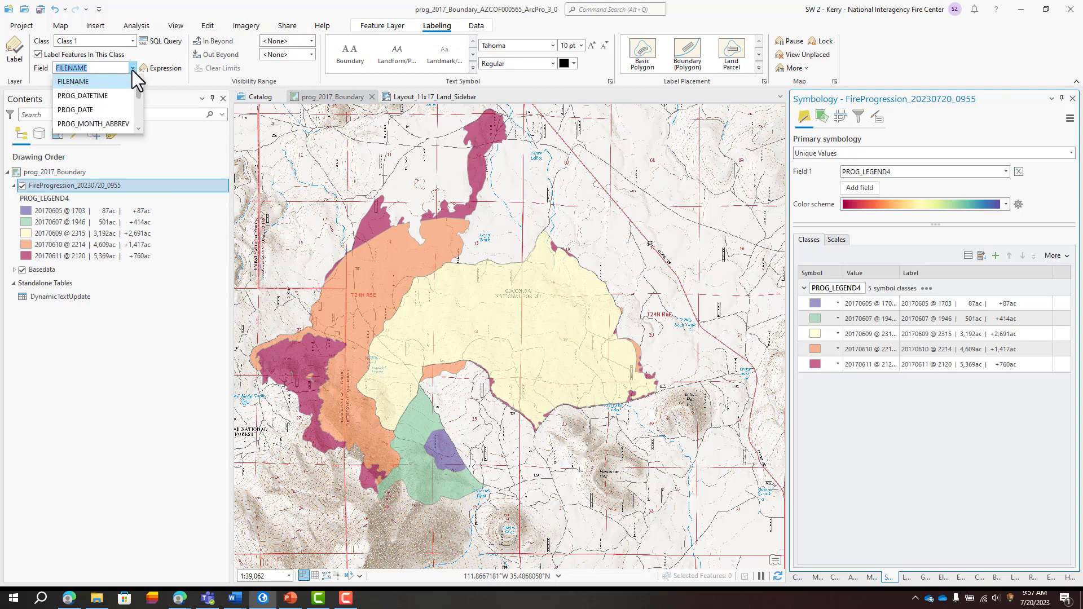
{"action": "left_click", "coordinate": [137, 129]}
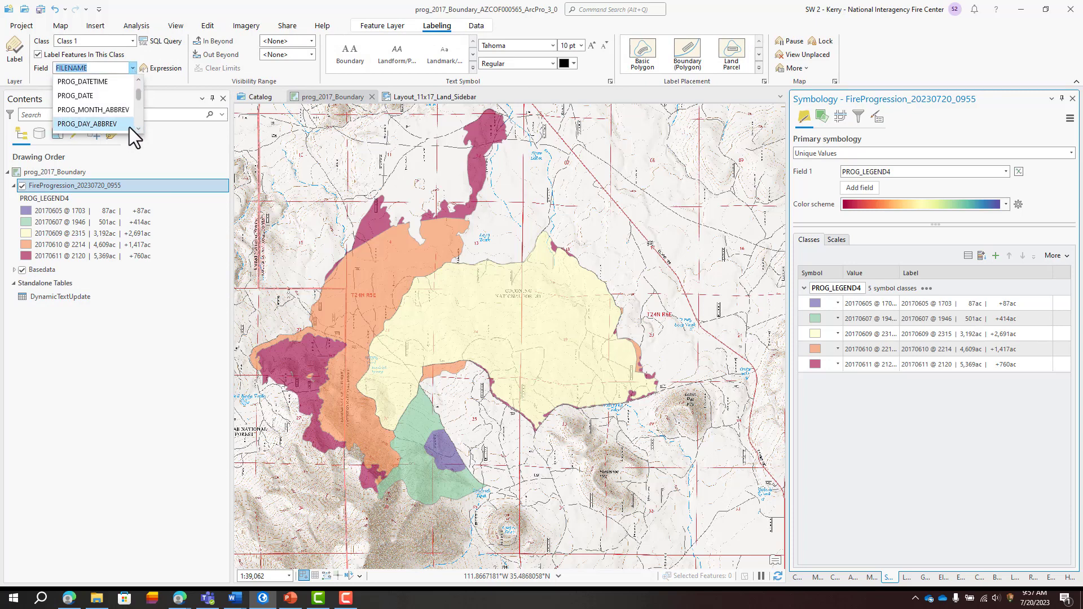
{"action": "left_click", "coordinate": [129, 125]}
{"action": "left_click", "coordinate": [17, 51]}
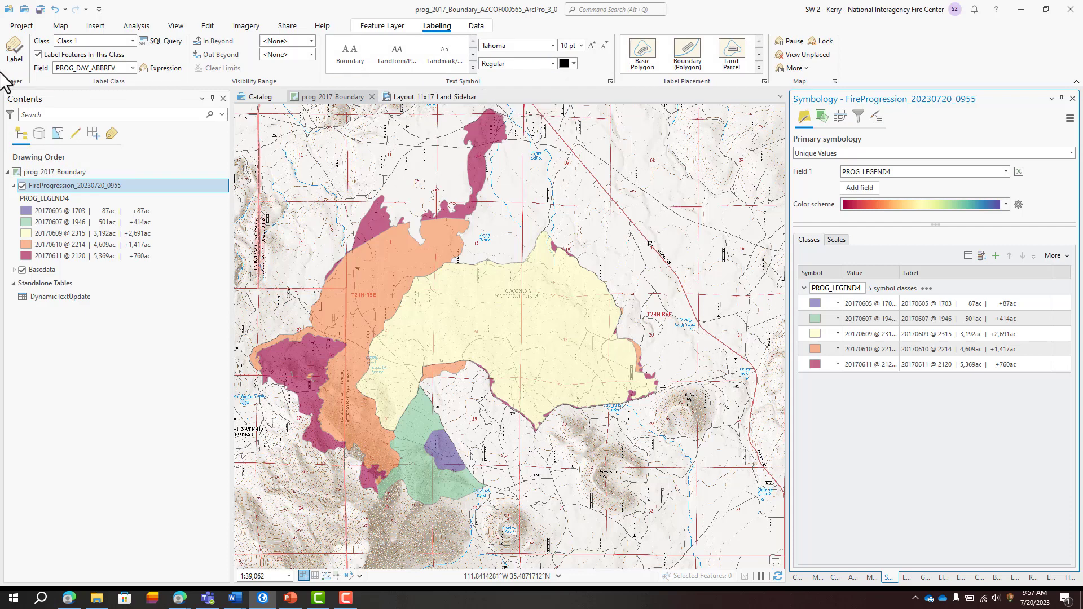
{"action": "left_click", "coordinate": [14, 50]}
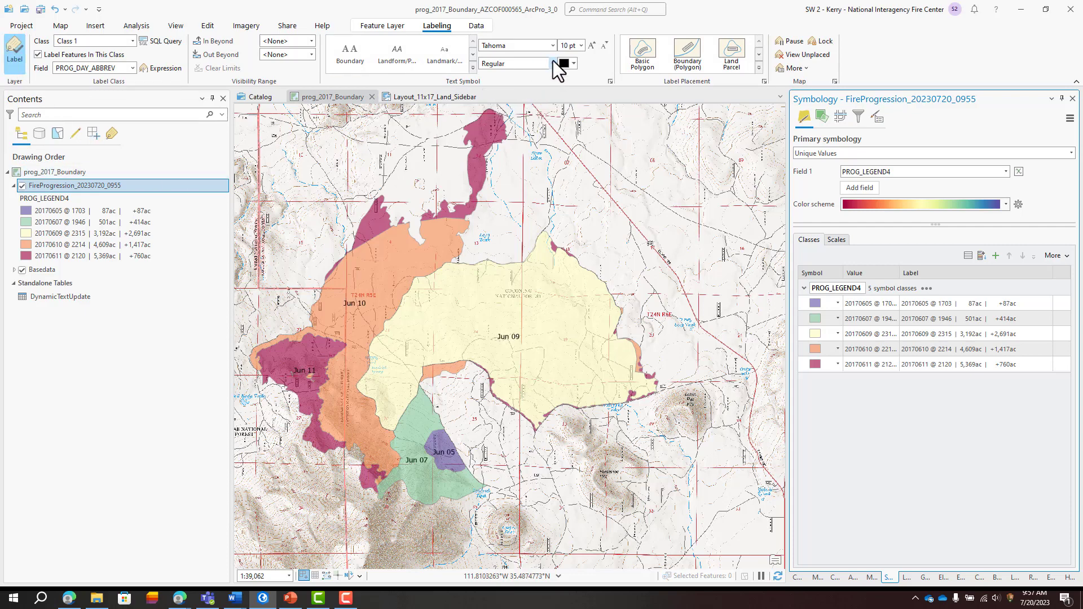
- Style the day labels in bold with a white halo
{"action": "left_click", "coordinate": [553, 62]}
{"action": "left_click", "coordinate": [611, 81]}
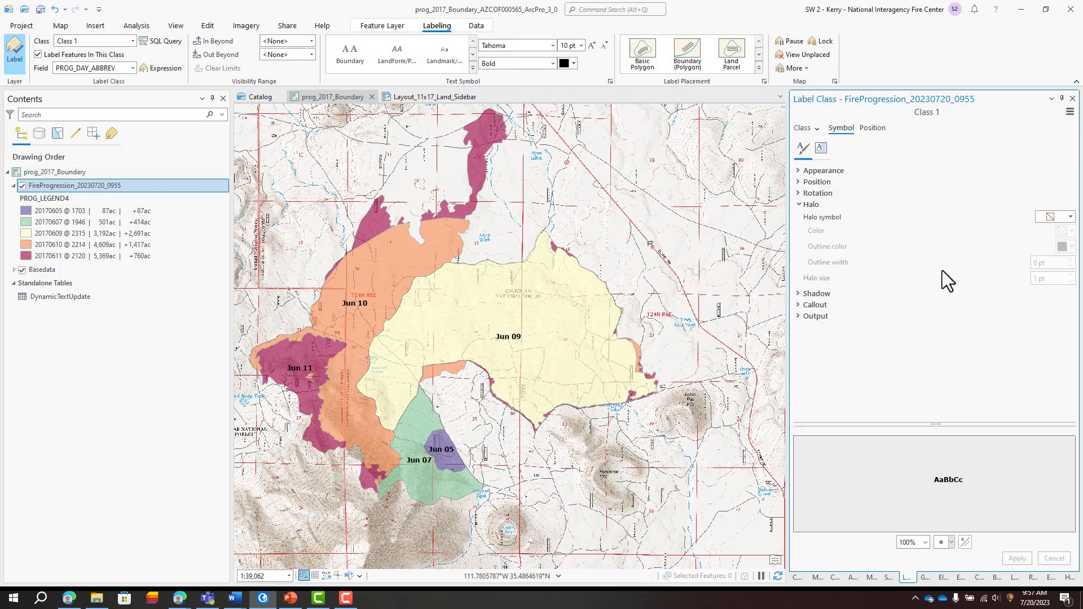
{"action": "left_click", "coordinate": [1048, 217]}
{"action": "left_click", "coordinate": [987, 299]}
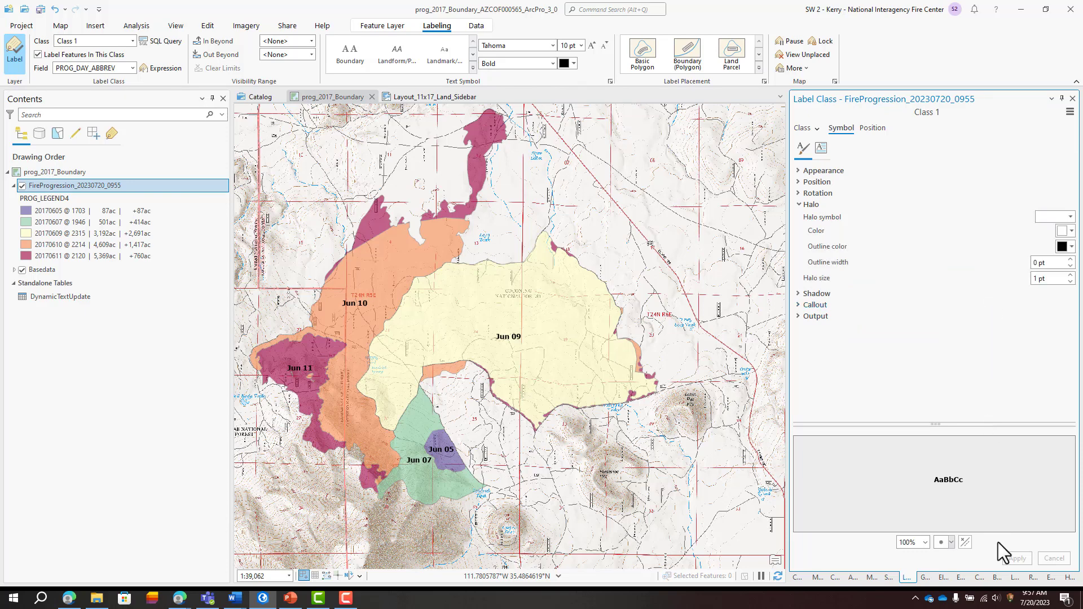
{"action": "left_click", "coordinate": [1016, 557]}
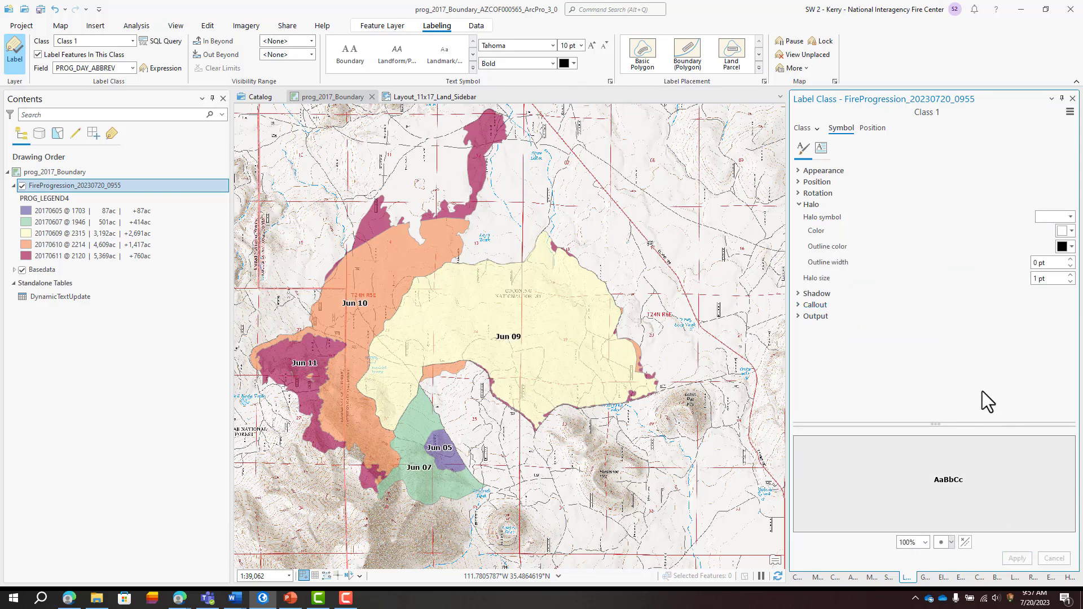
- Switch to the Layout_11x17_Land_Sidebar layout view
{"action": "left_click", "coordinate": [434, 97]}
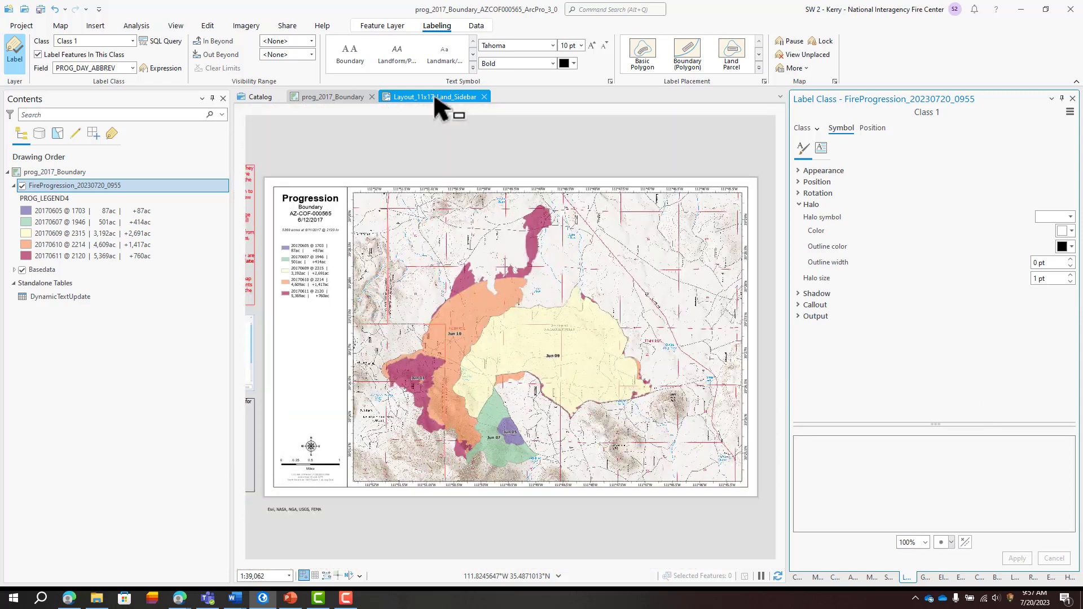